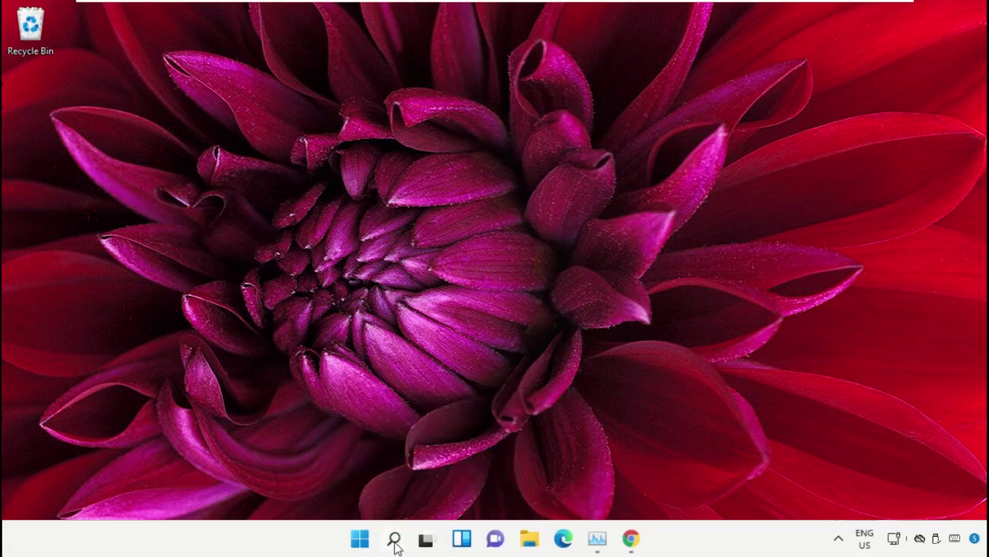
Search 'task manager', launch Task Manager as administrator, and reposition its window.
left_click(394, 538)
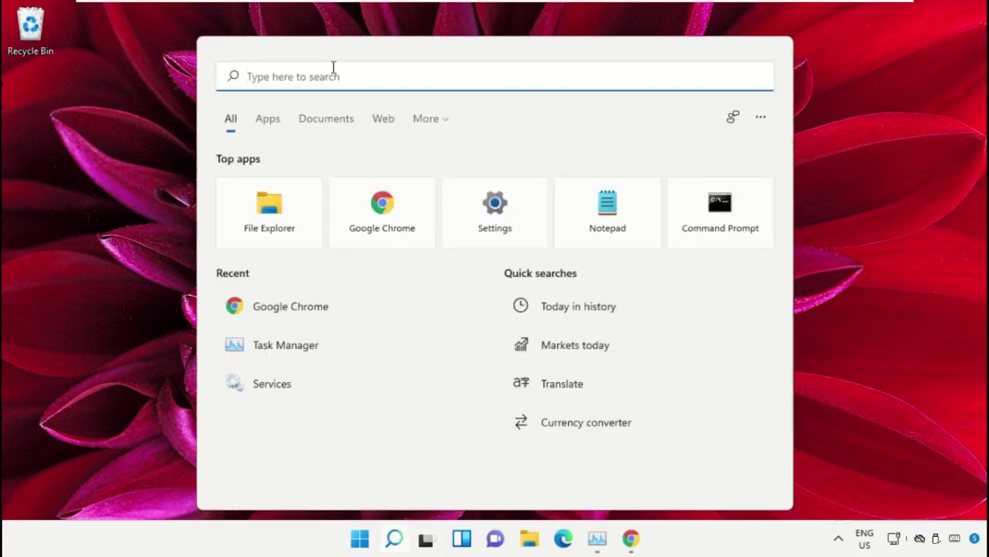
type("task manager")
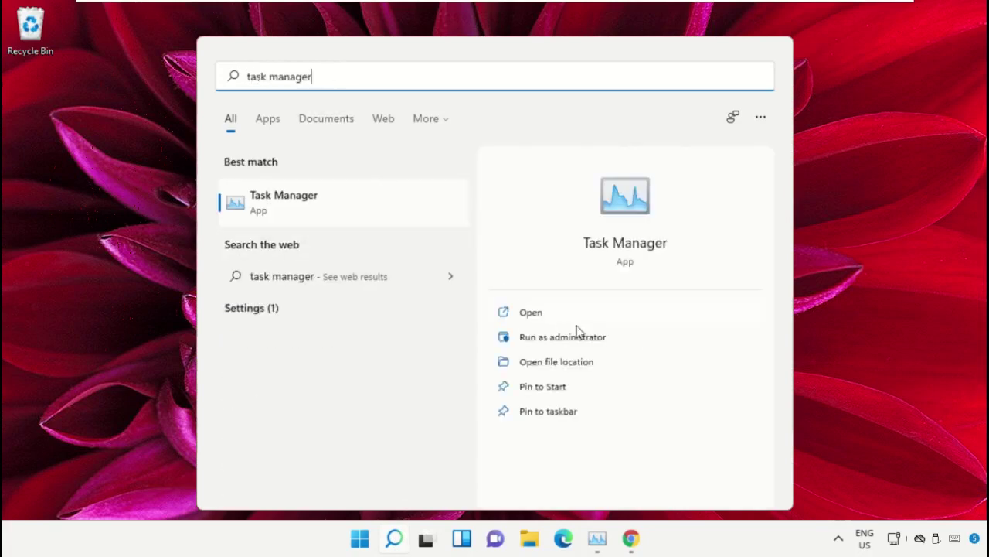
left_click(570, 343)
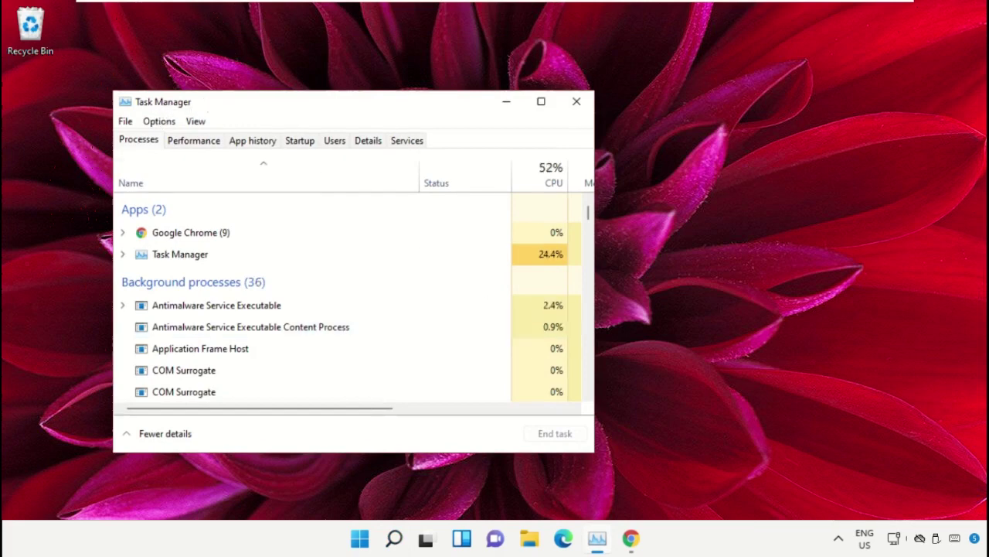
left_click_drag(200, 108, 451, 87)
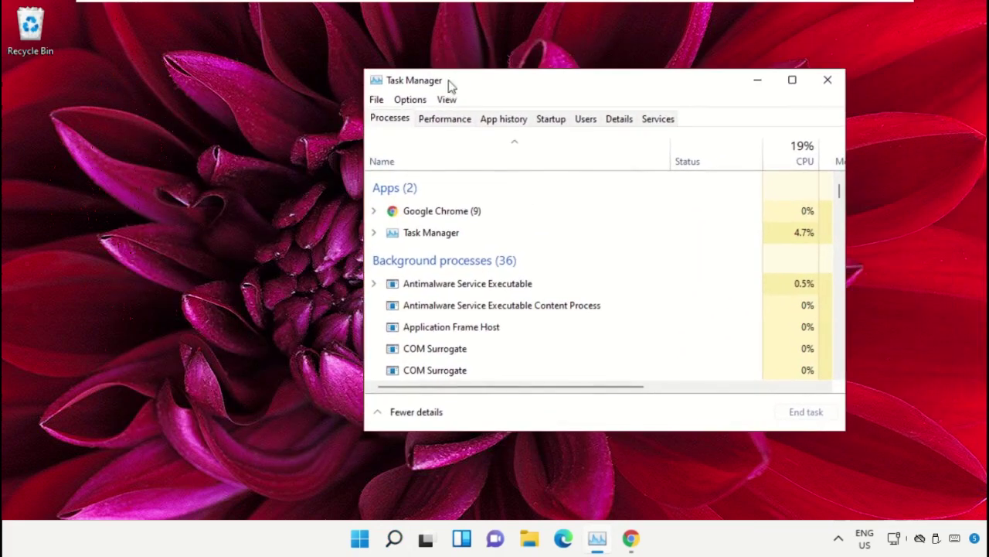
Open Task Manager's Run new task dialog and browse to C:\Windows\System32.
left_click(377, 100)
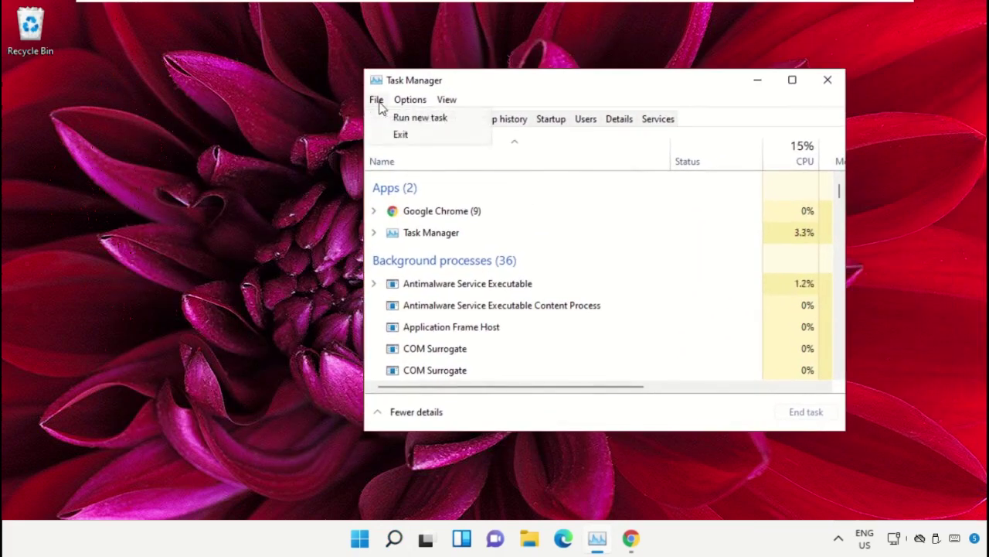
left_click(465, 120)
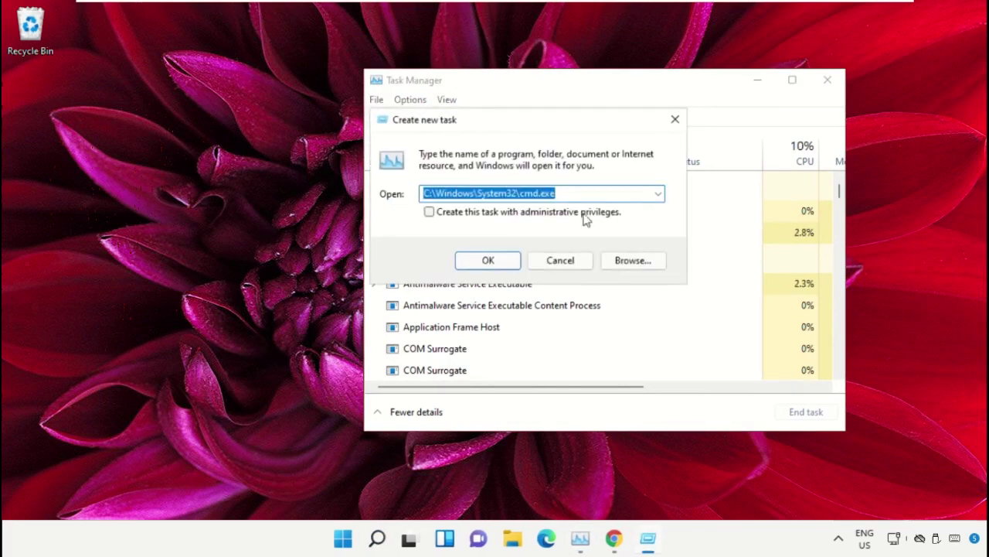
left_click(627, 263)
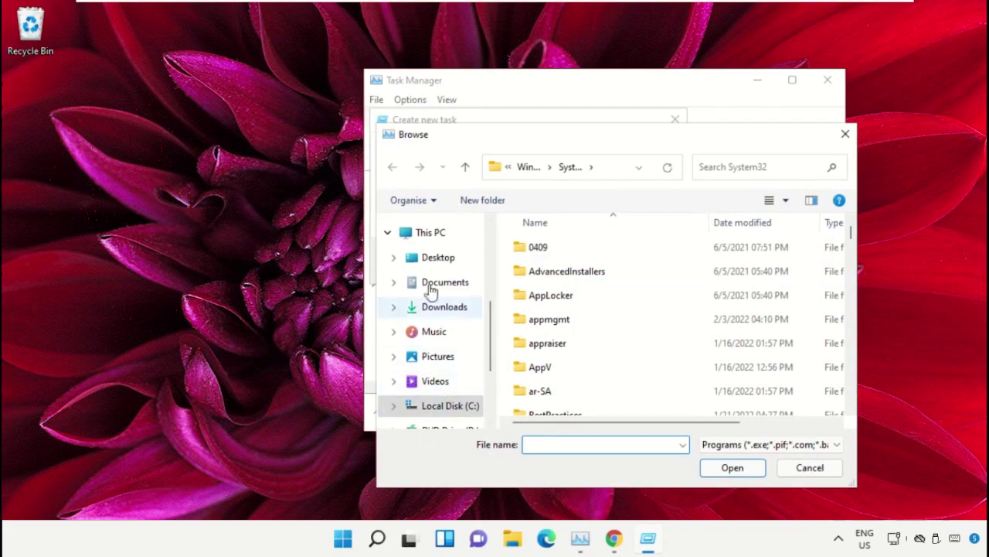
left_click(429, 232)
scroll(607, 267, "down", 2)
double_click(608, 321)
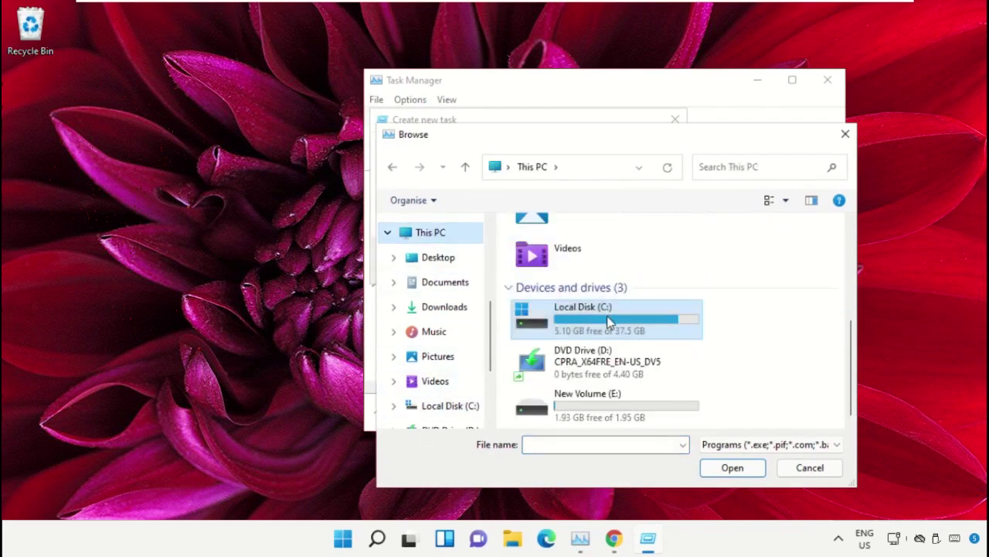
scroll(608, 323, "down", 2)
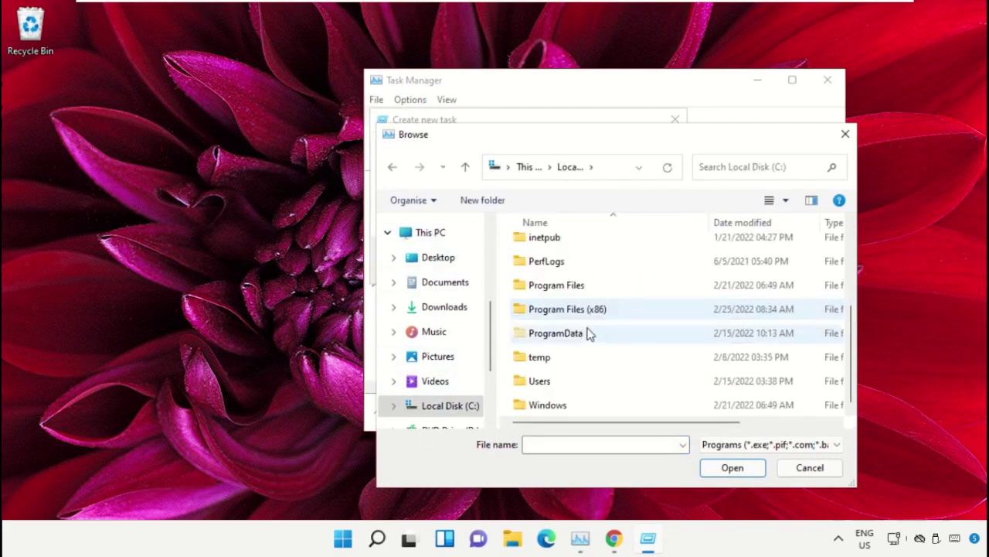
double_click(552, 406)
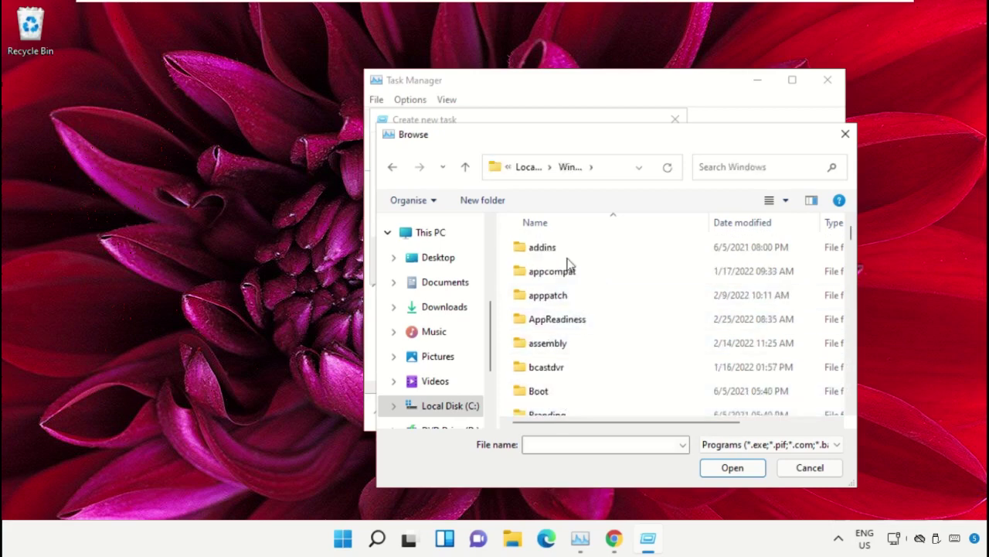
type("system32")
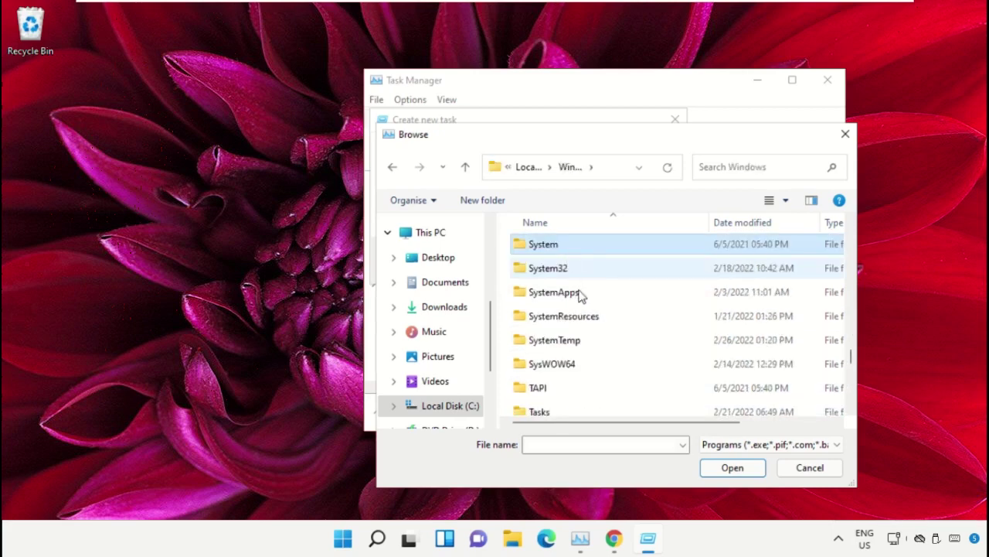
double_click(587, 270)
Select cmd.exe and run it as a new task with administrative privileges.
scroll(579, 309, "down", 12)
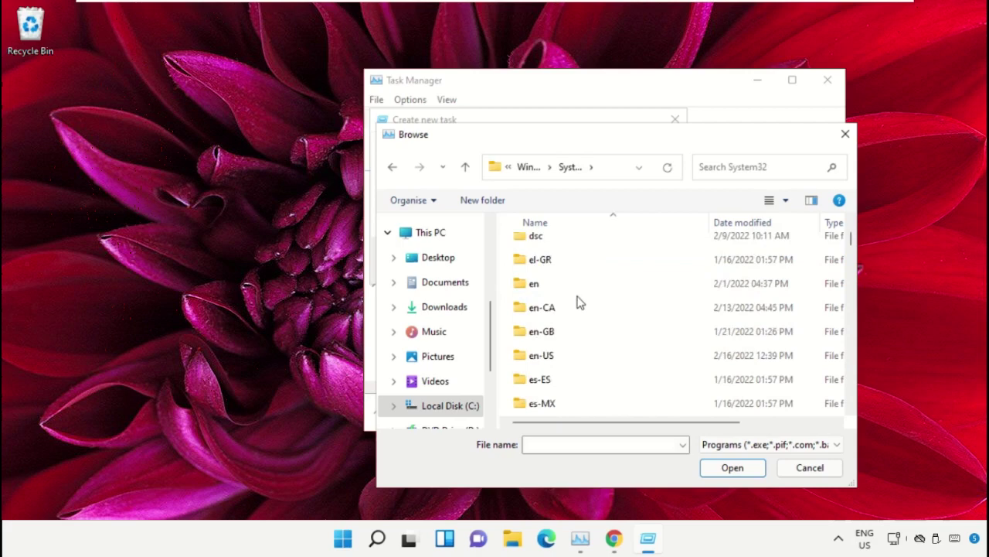
scroll(592, 331, "down", 15)
double_click(595, 332)
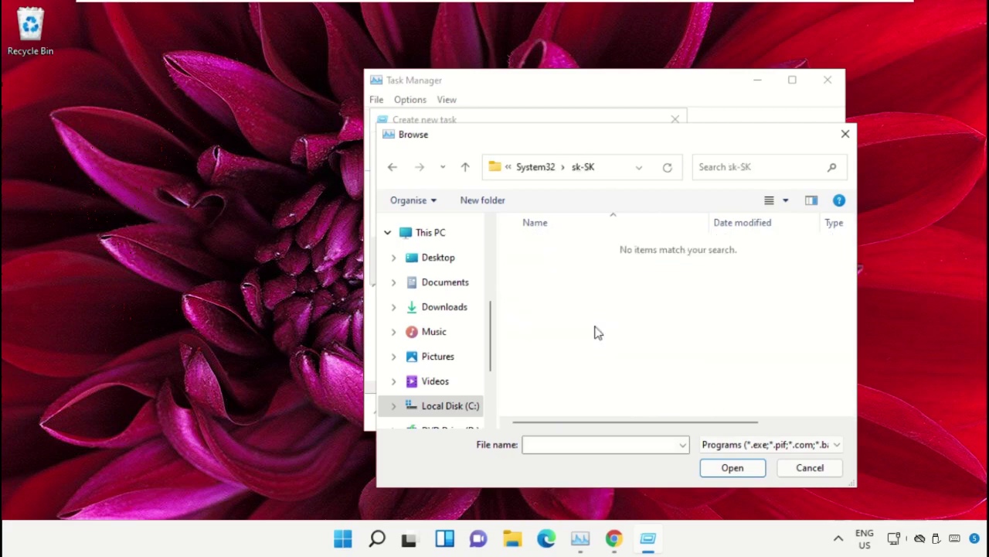
key("BackSpace")
scroll(595, 332, "down", 20)
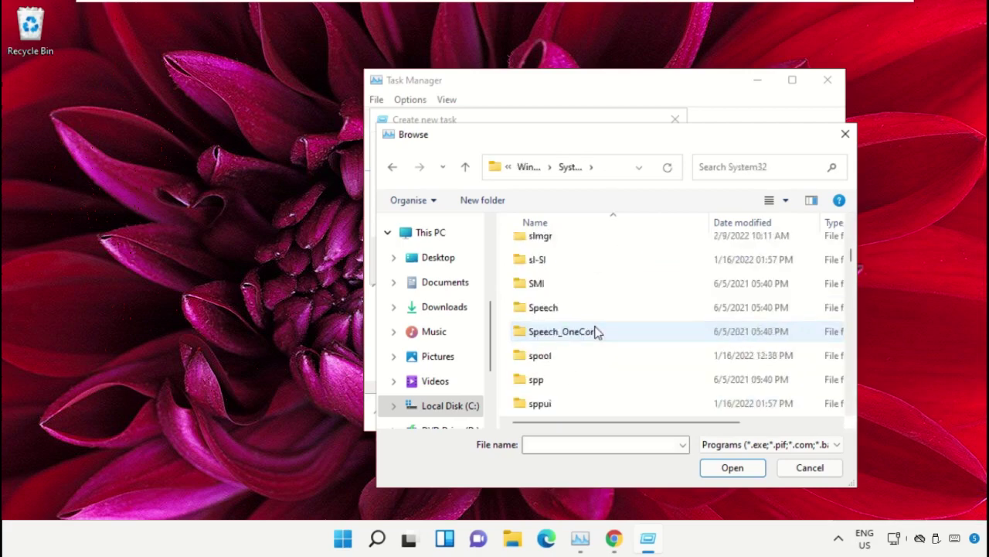
type("cmd.exe")
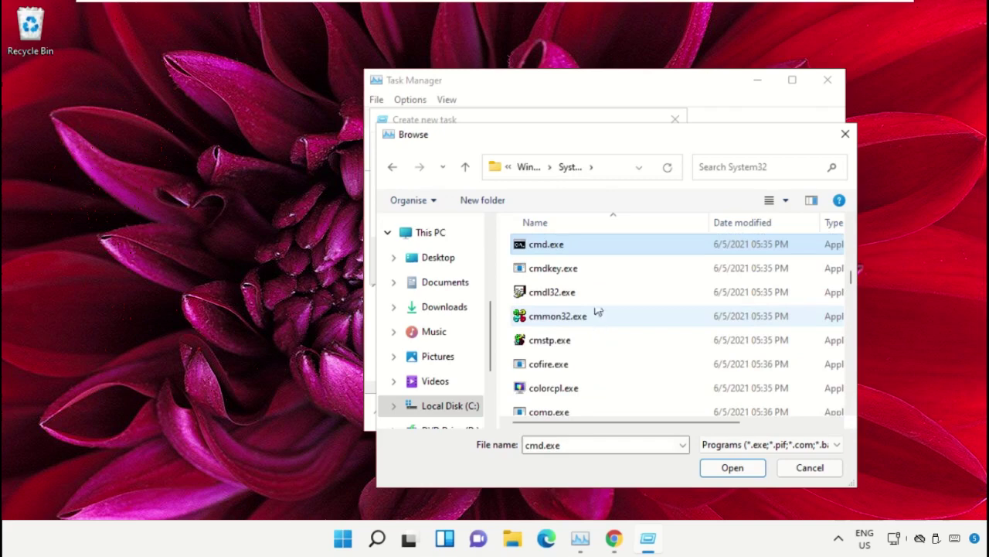
double_click(564, 247)
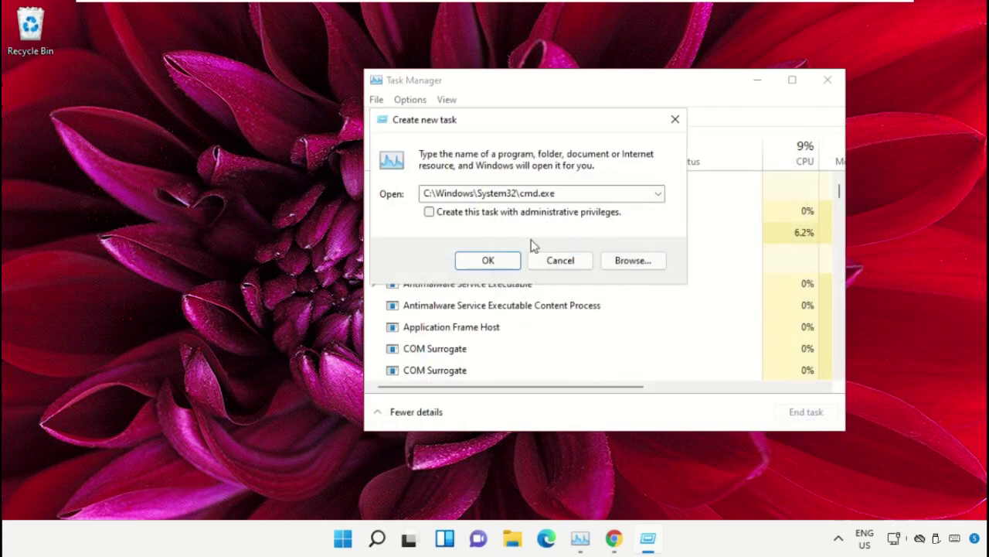
left_click_drag(601, 192, 326, 193)
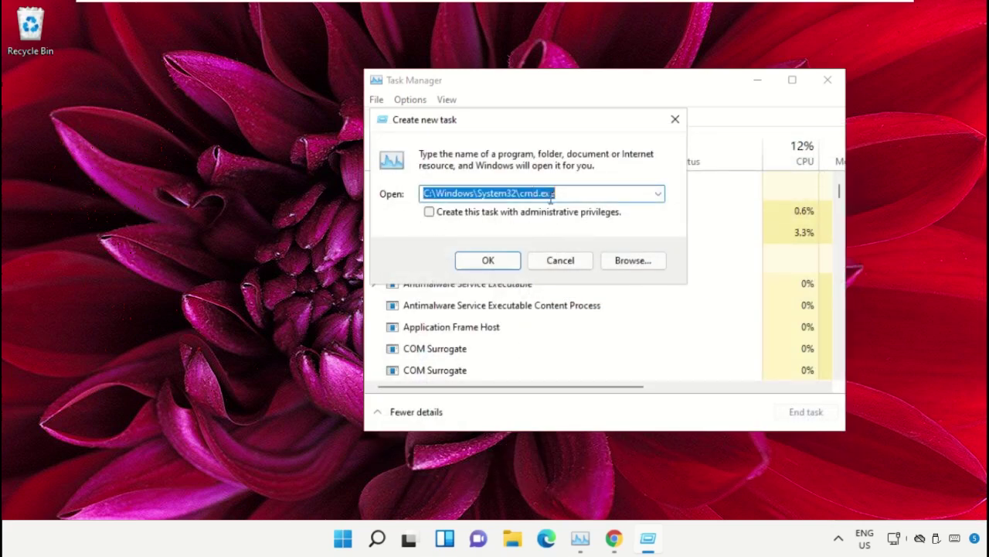
left_click(444, 217)
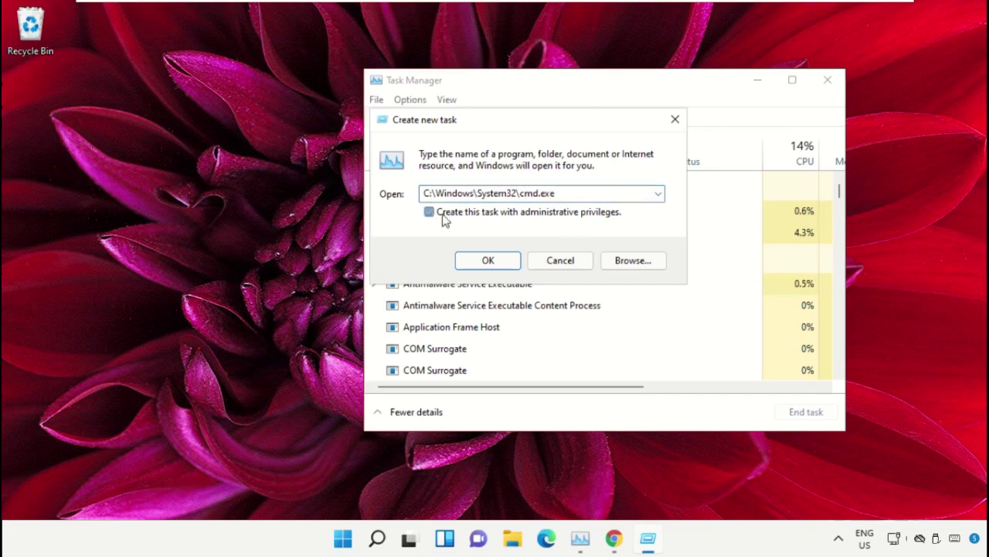
left_click(482, 265)
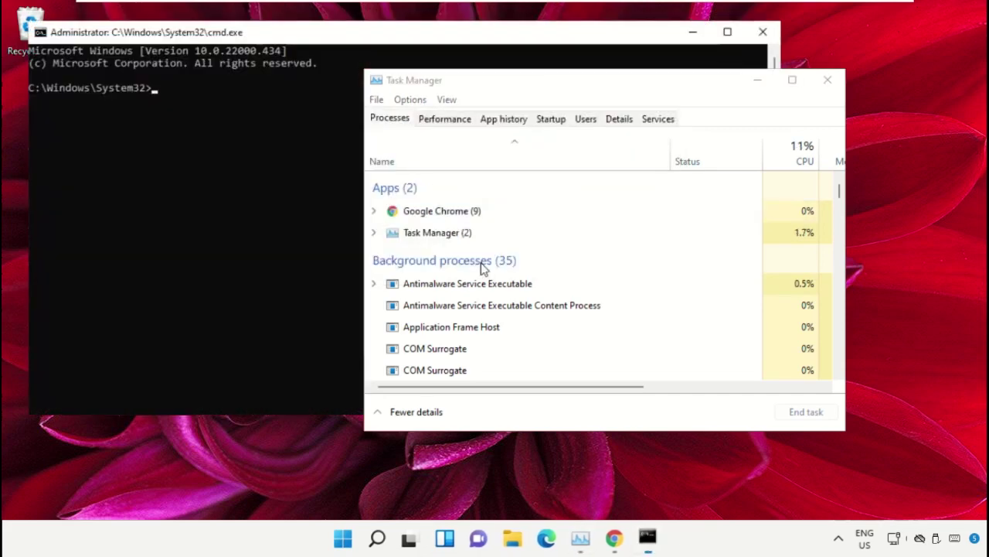
Minimize Task Manager, shrink and centre the Command Prompt, and move Chrome earlier on the taskbar.
left_click(758, 82)
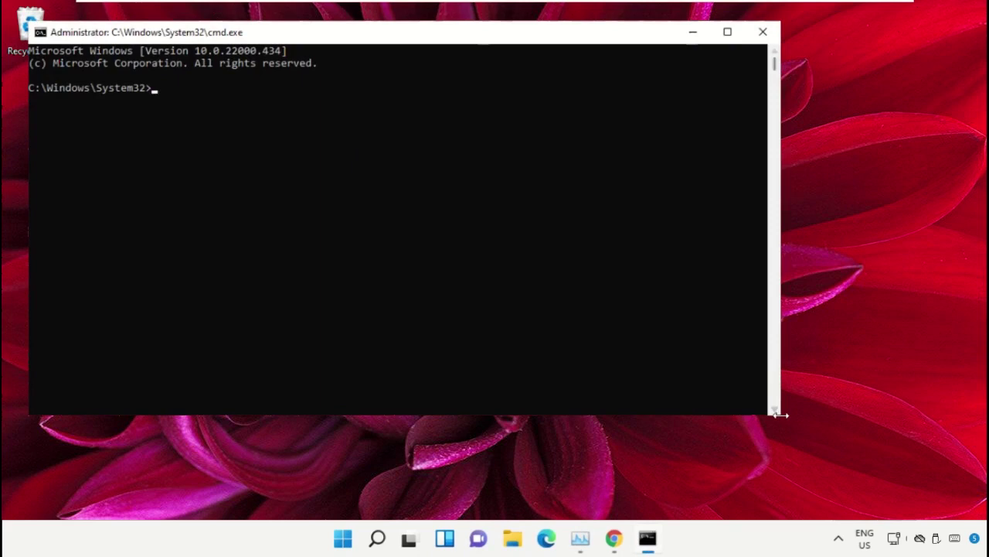
left_click_drag(779, 419, 576, 344)
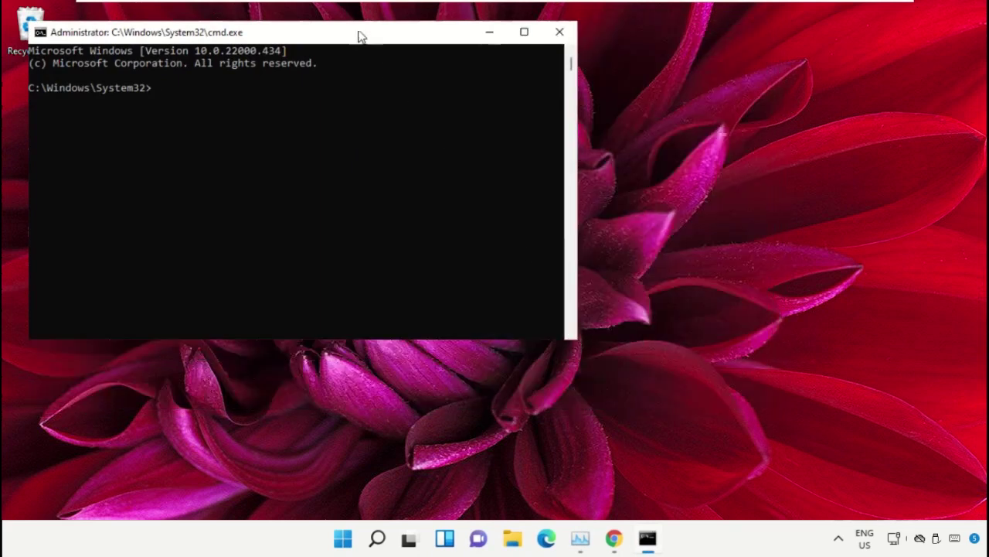
left_click_drag(358, 37, 609, 192)
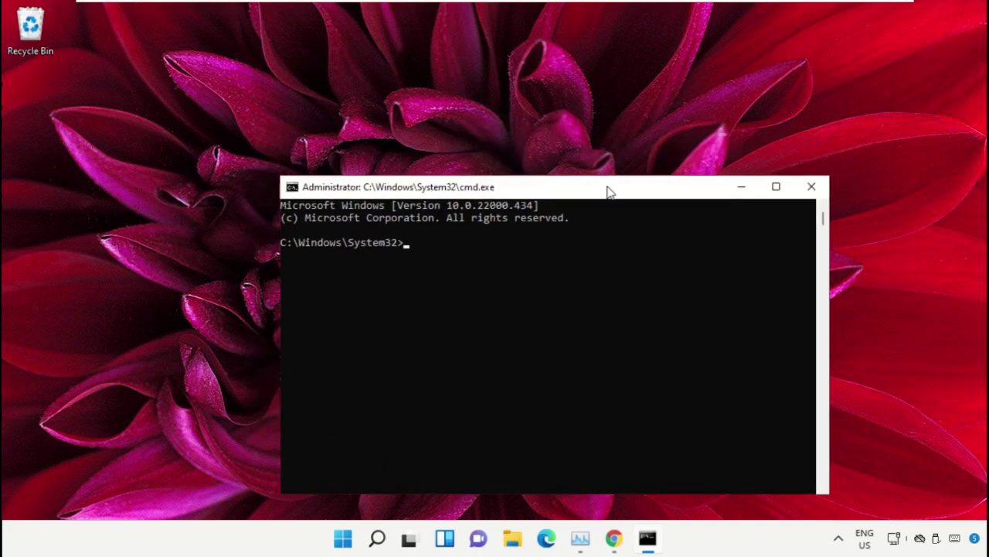
left_click_drag(613, 539, 583, 541)
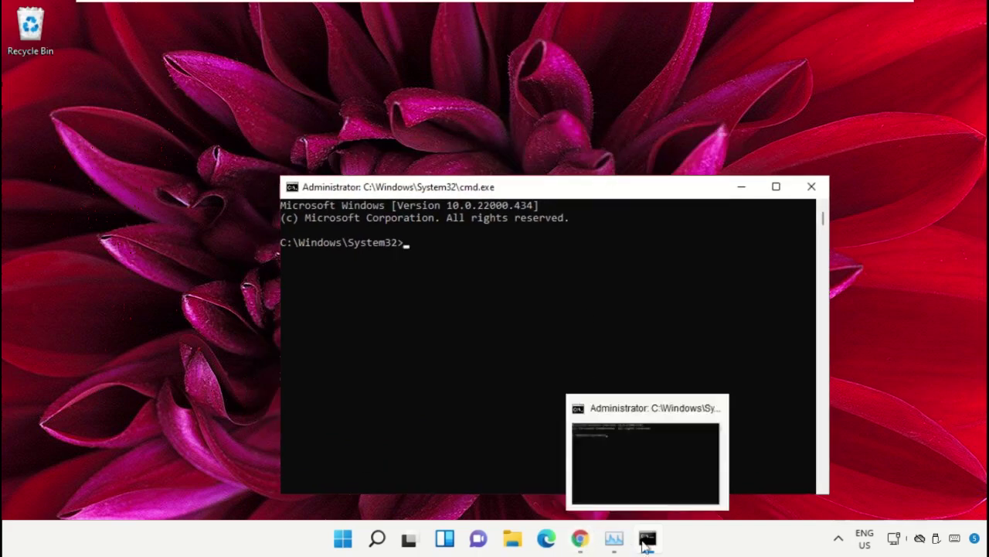
In Chrome, search Google for the hows.tech windows commands suggestion.
mouse_move(584, 541)
left_click(648, 496)
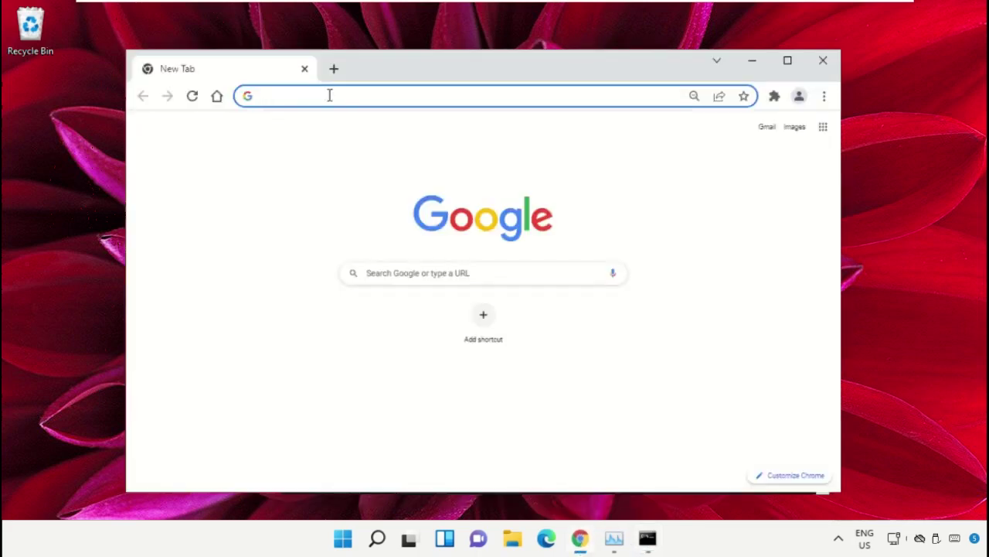
type("google.com")
key("Return")
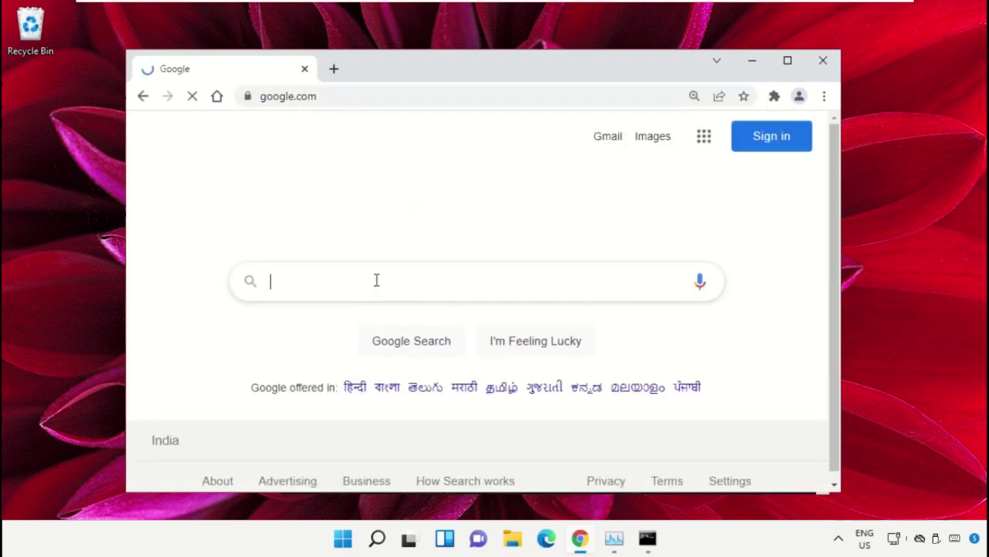
type("hows.te")
key("Down")
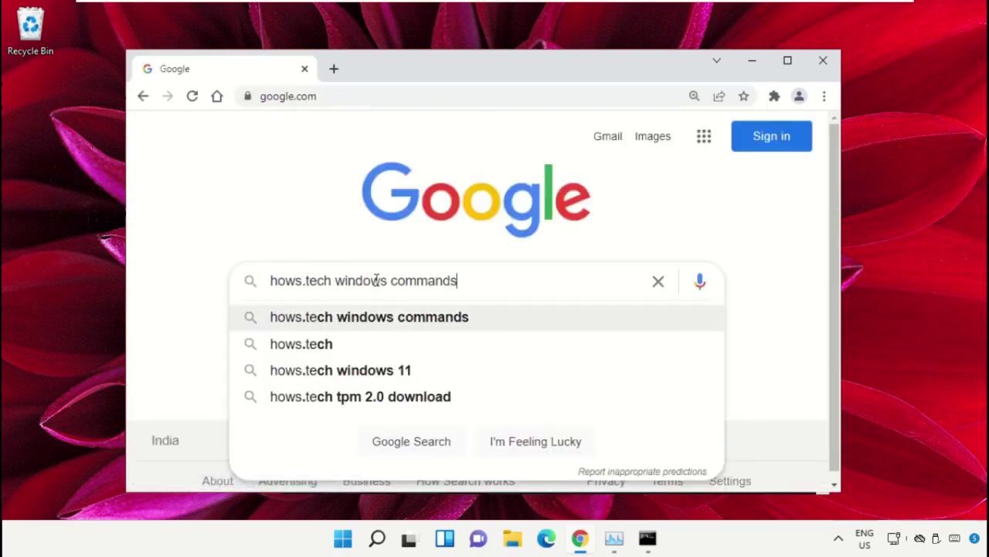
key("Return")
left_click_drag(497, 150, 260, 137)
left_click(309, 132)
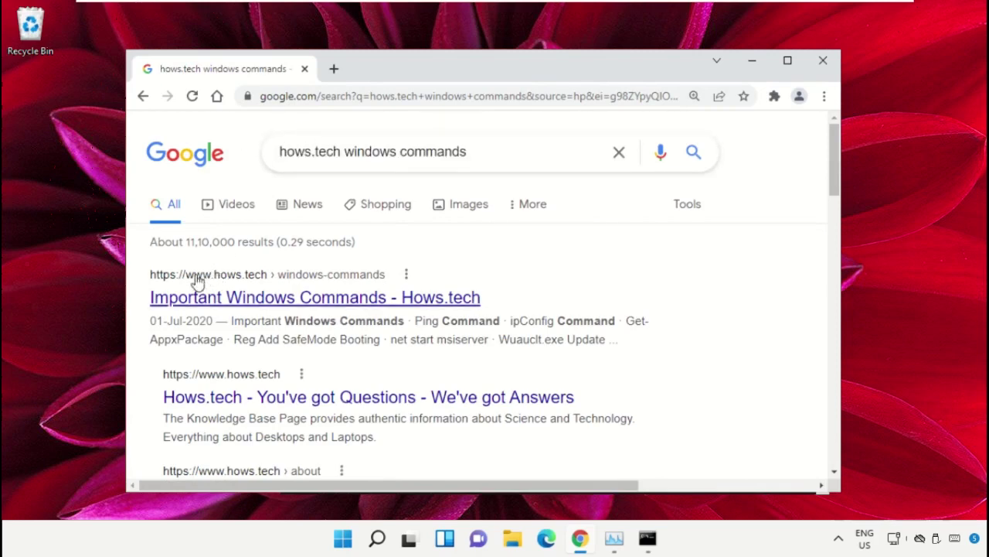
Open the hows.tech Important Windows Commands result and scroll down to the sfc commands.
left_click(424, 301)
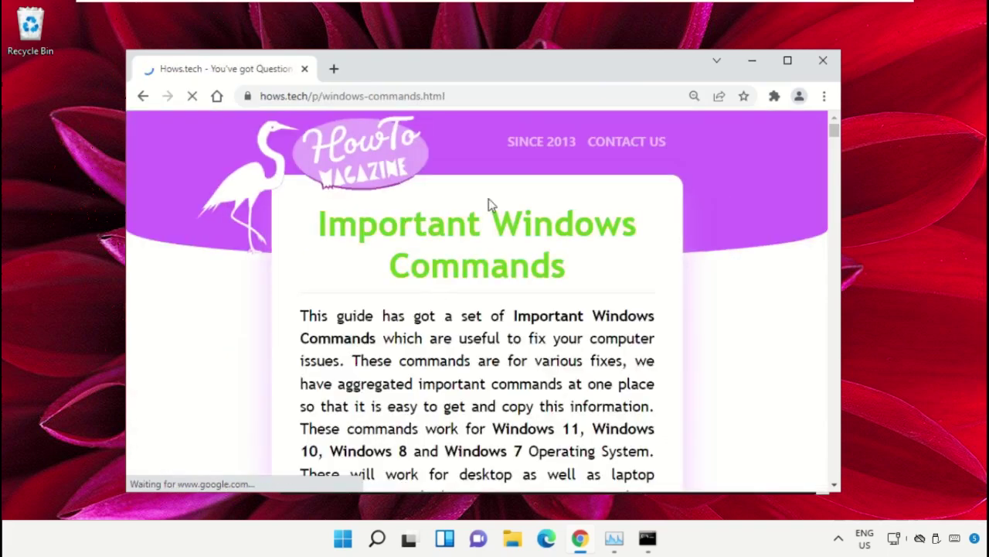
scroll(489, 198, "down", 9)
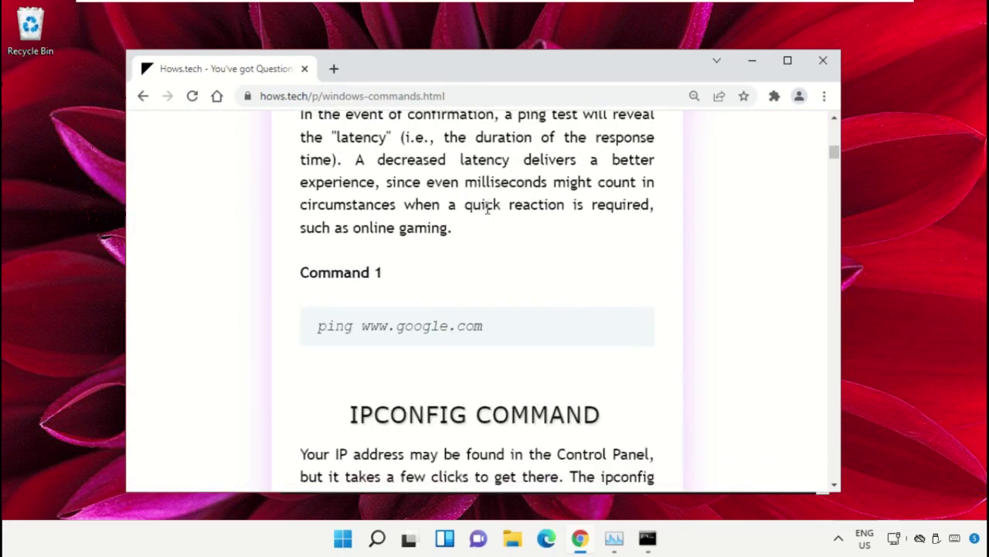
scroll(489, 208, "down", 15)
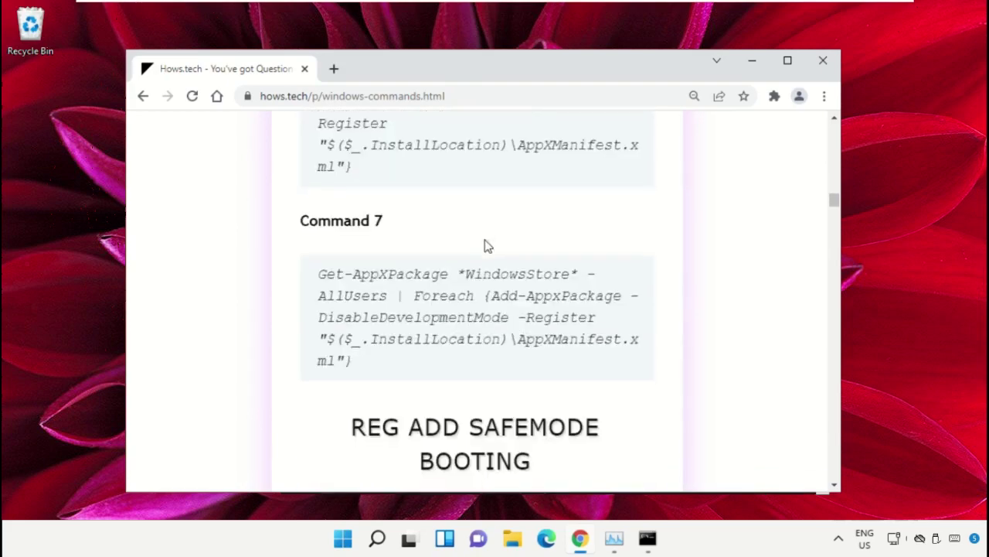
scroll(488, 246, "down", 15)
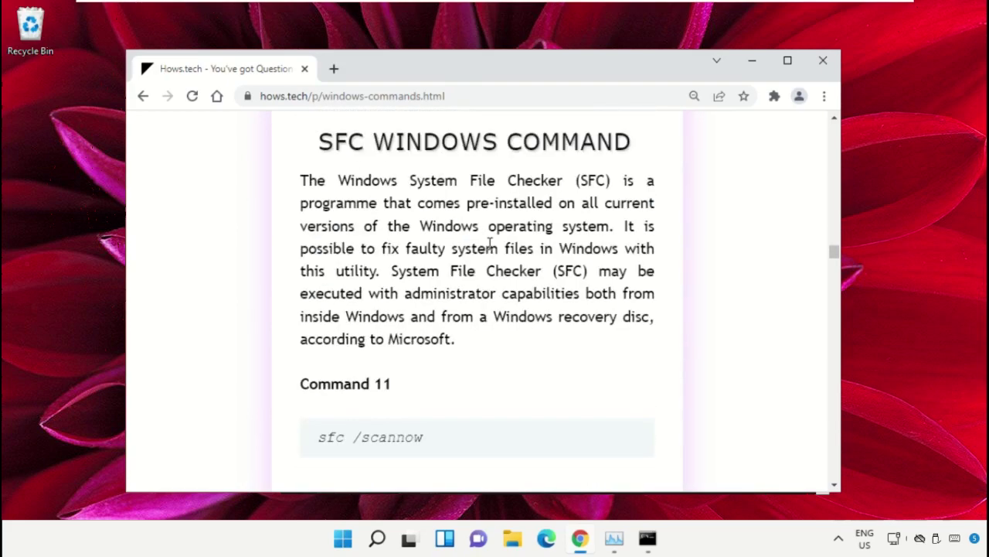
scroll(489, 246, "down", 8)
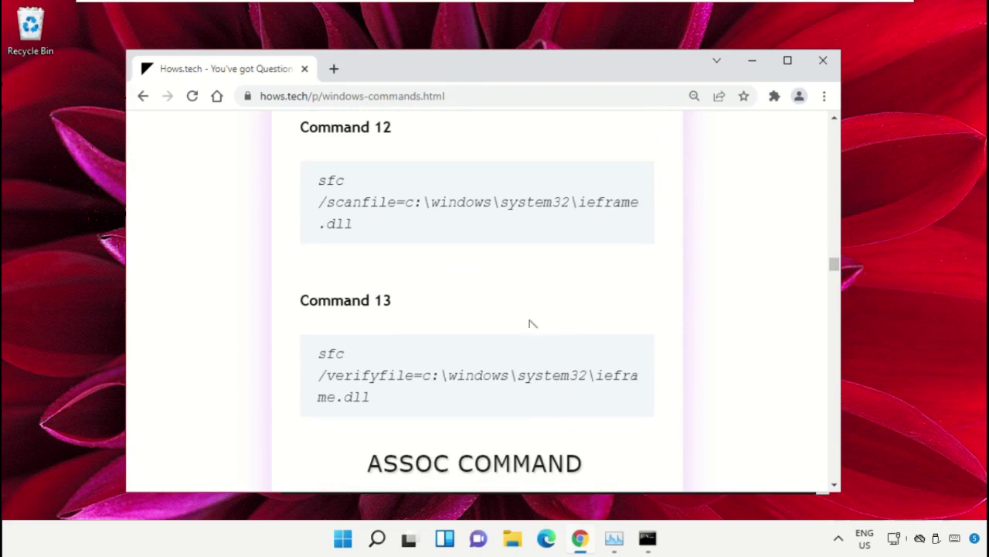
Copy Command 12 (sfc scanfile for ieframe.dll) into the admin prompt and run it.
triple_click(434, 202)
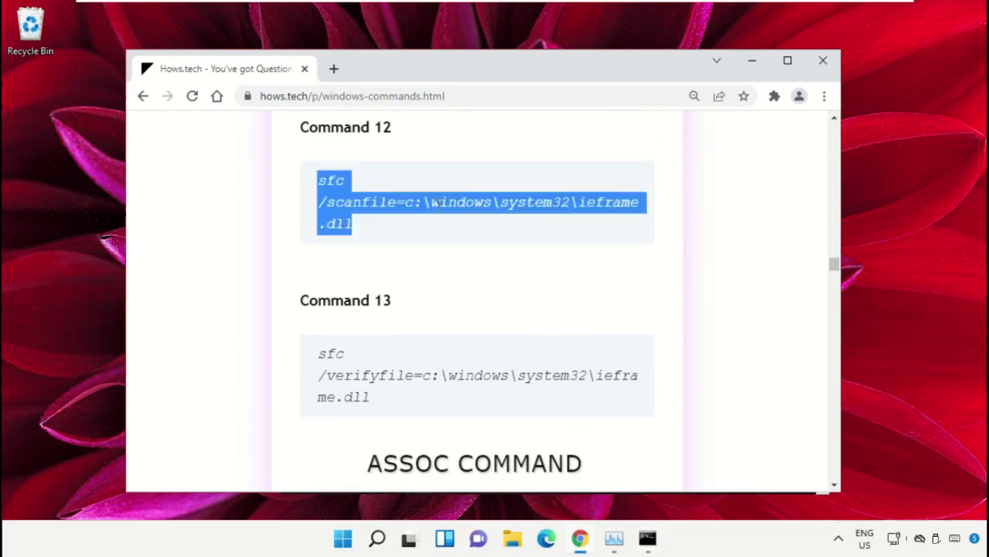
right_click(388, 202)
left_click(424, 220)
left_click(648, 538)
right_click(435, 249)
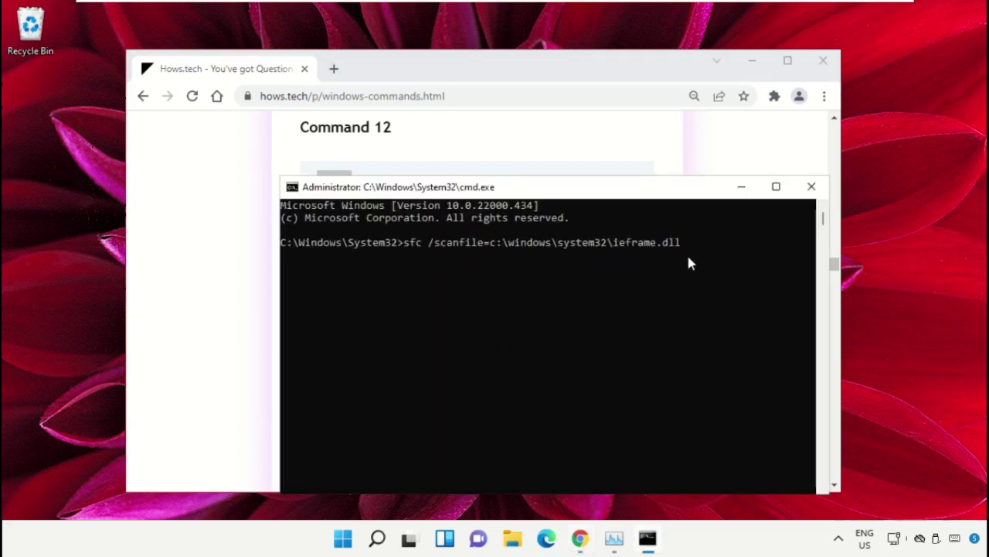
key("Return")
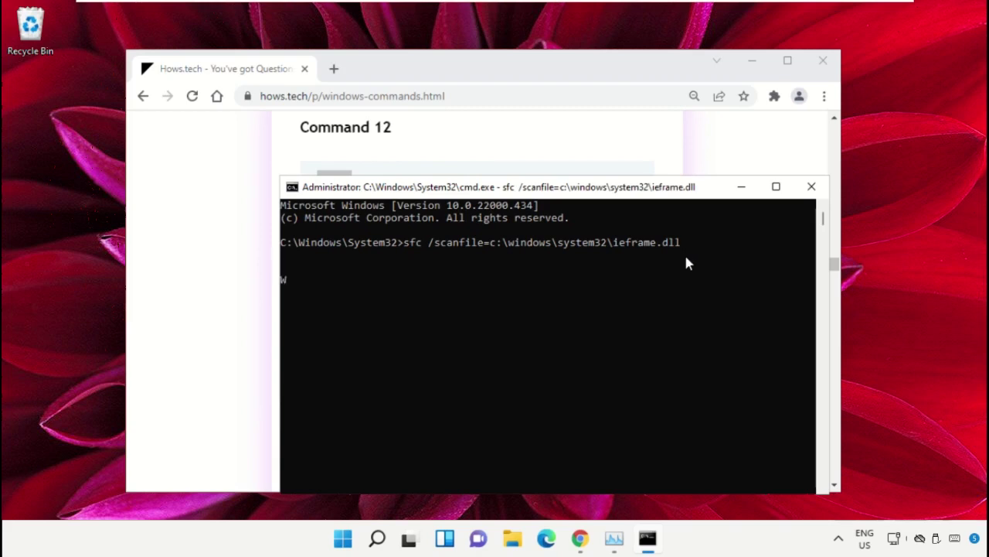
Copy Command 13 (sfc verifyfile for ieframe.dll) into the admin prompt and run it.
left_click(585, 128)
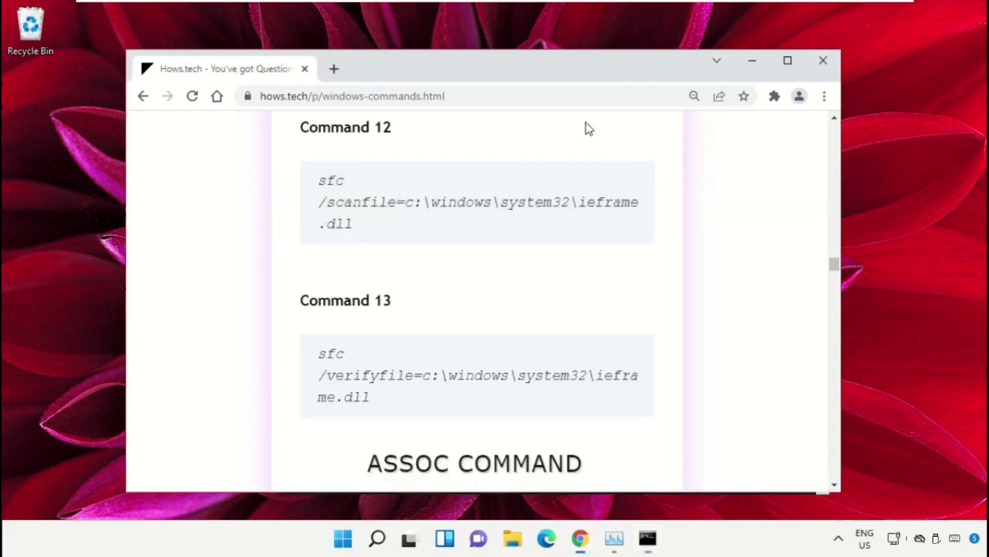
triple_click(430, 373)
right_click(430, 372)
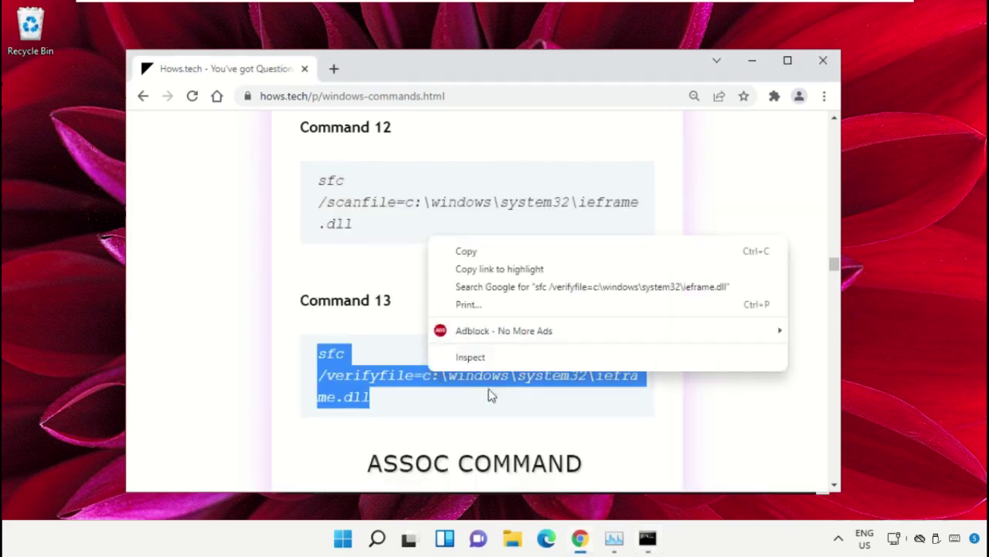
left_click(506, 244)
left_click(646, 538)
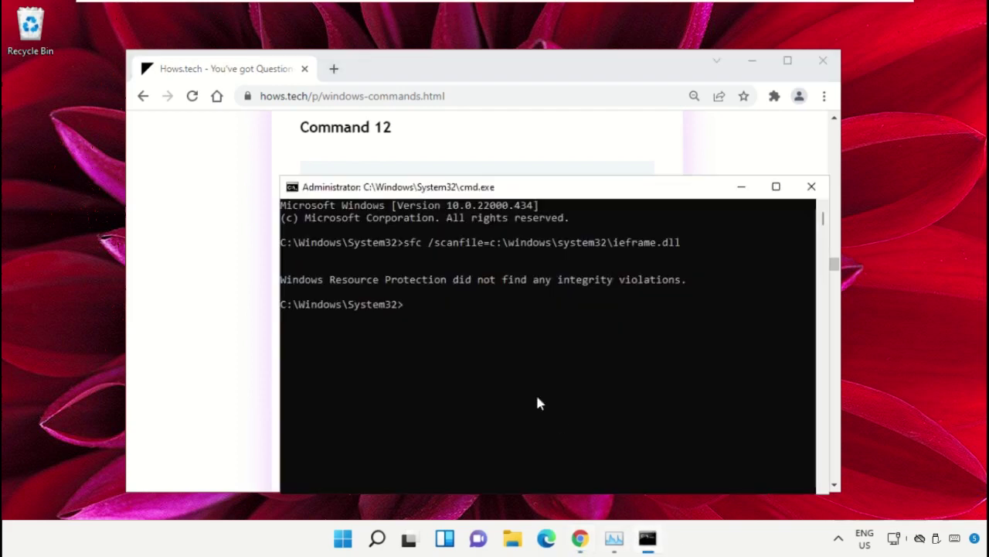
key("ctrl+v")
key("Return")
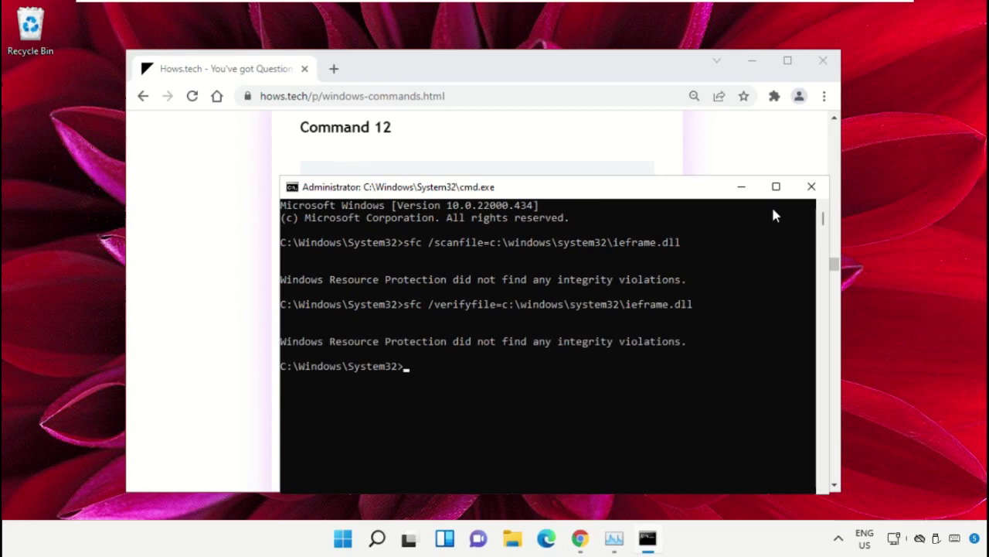
Close the Command Prompt with exit and minimize Chrome.
type("exit")
key("Return")
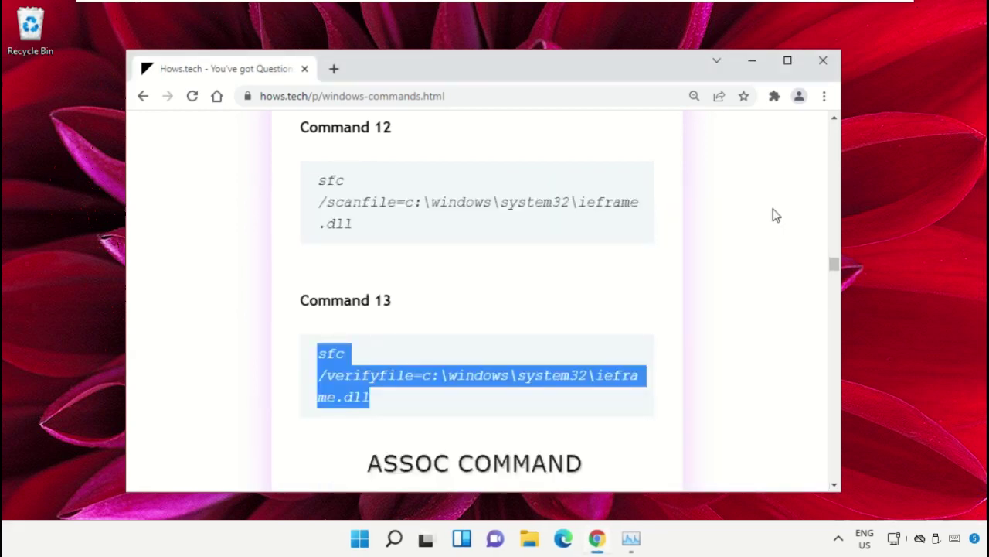
left_click(762, 68)
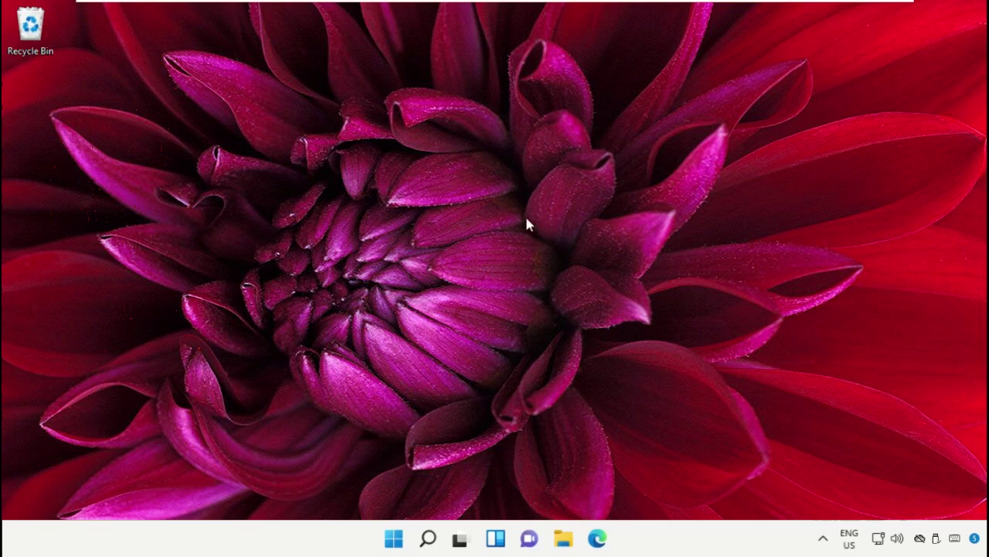
Open Device Manager from the Start right-click menu and expand Display adapters.
right_click(390, 534)
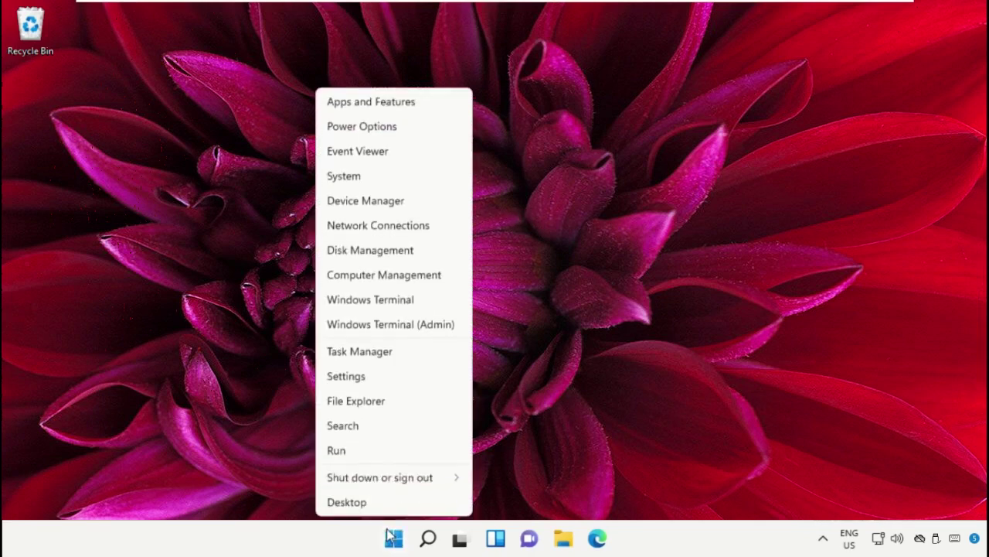
left_click(412, 199)
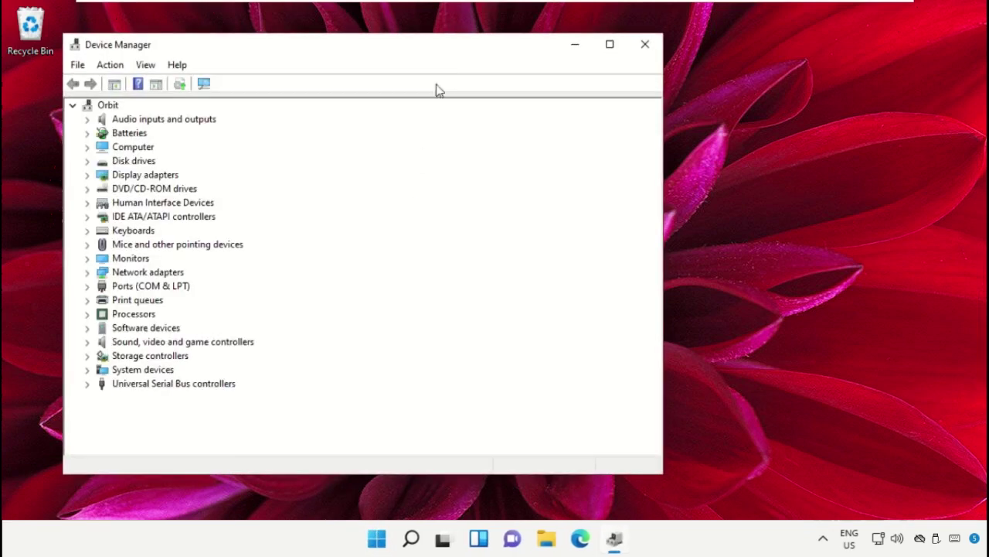
left_click_drag(456, 51, 576, 49)
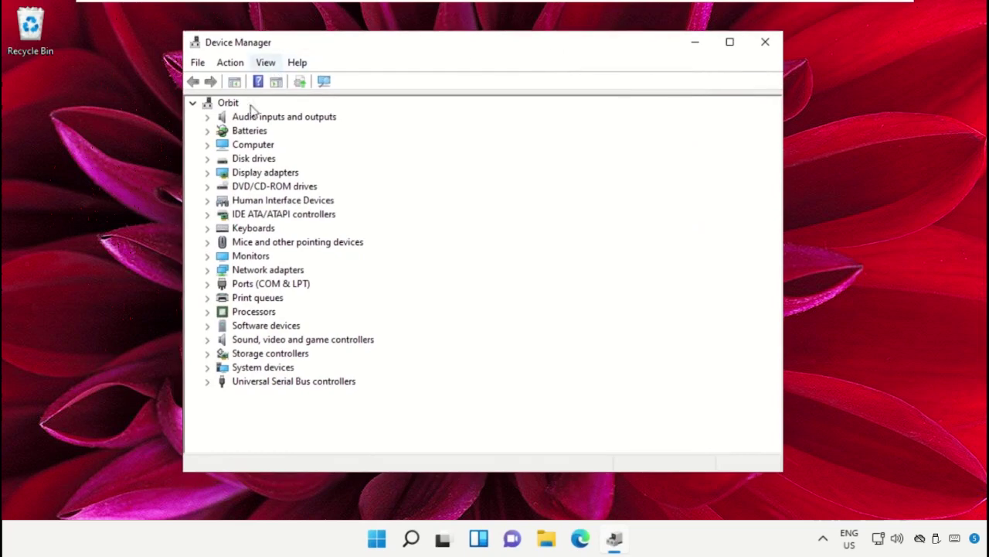
left_click(243, 179)
left_click(207, 172)
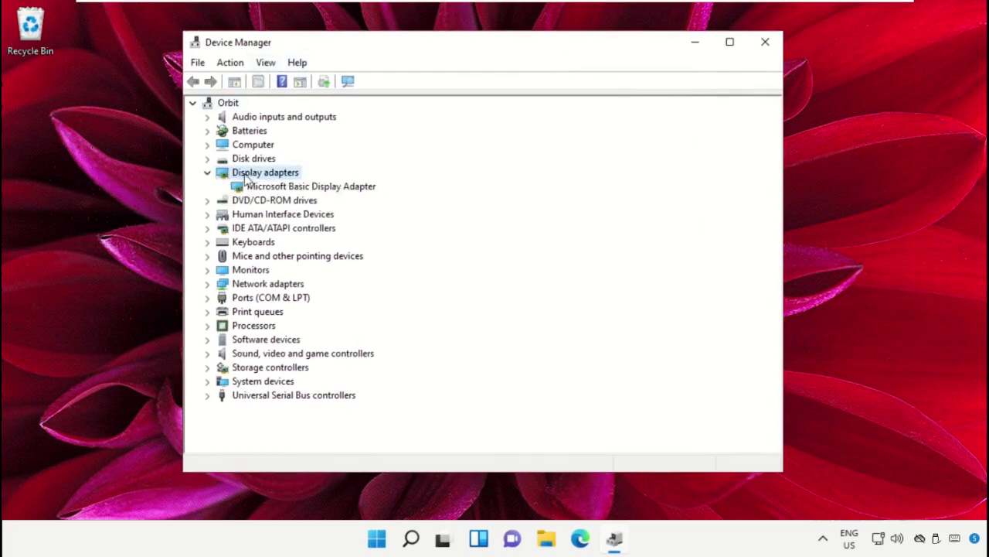
Search automatically for a Microsoft Basic Display Adapter driver, then close Device Manager.
left_click(267, 186)
right_click(266, 189)
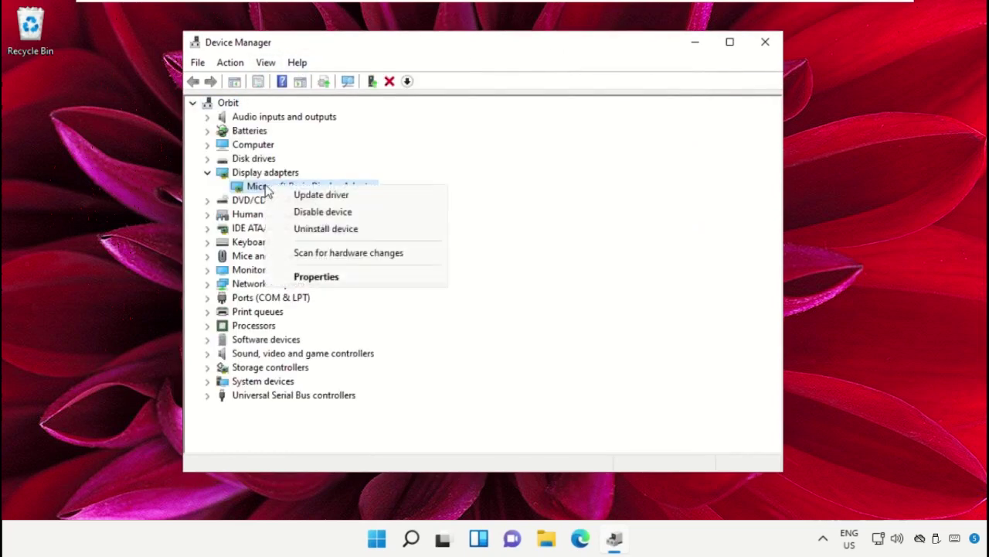
left_click(317, 199)
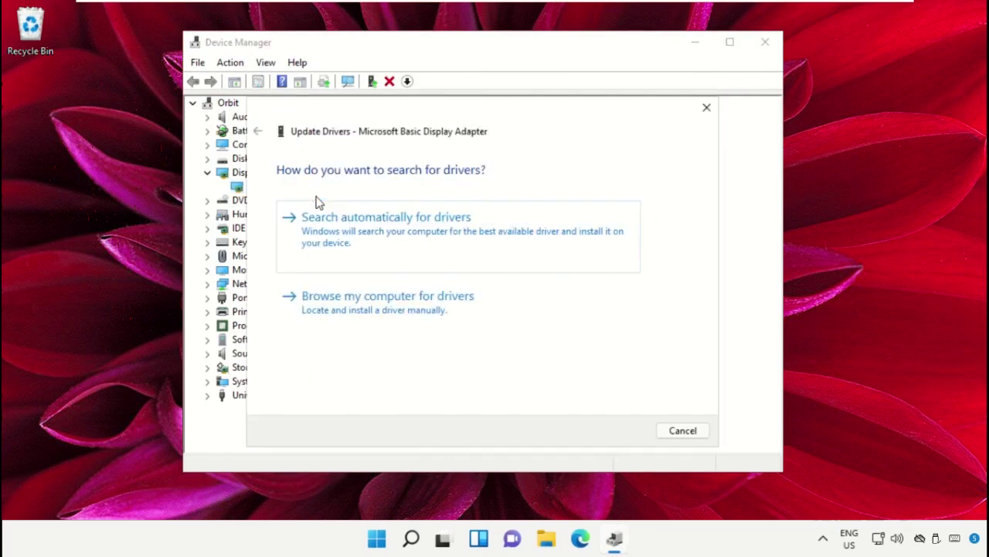
left_click(374, 226)
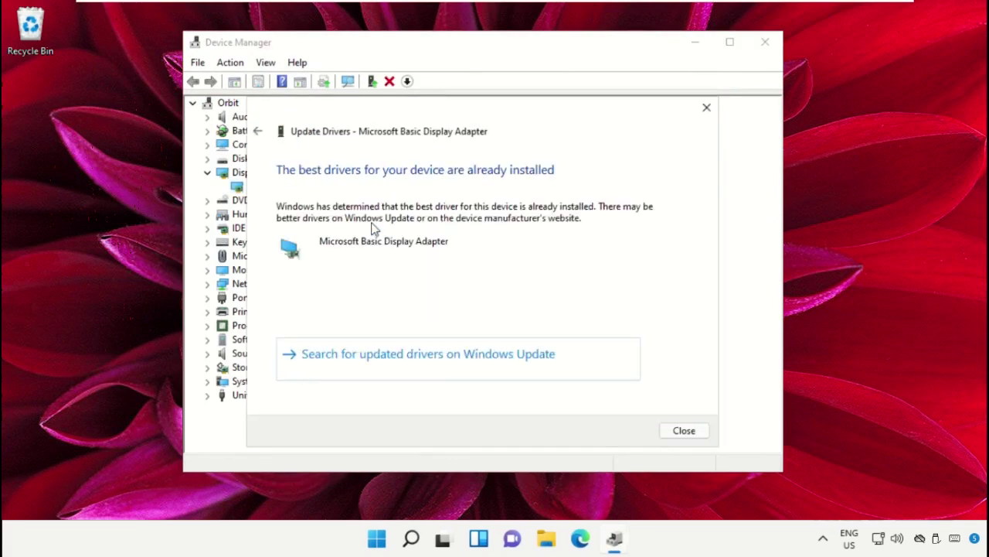
left_click(706, 110)
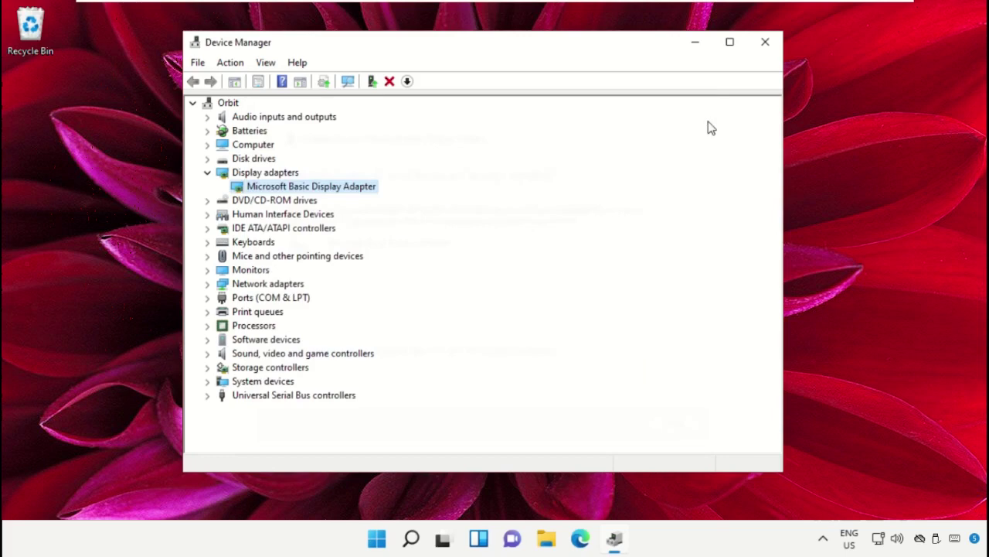
left_click(765, 42)
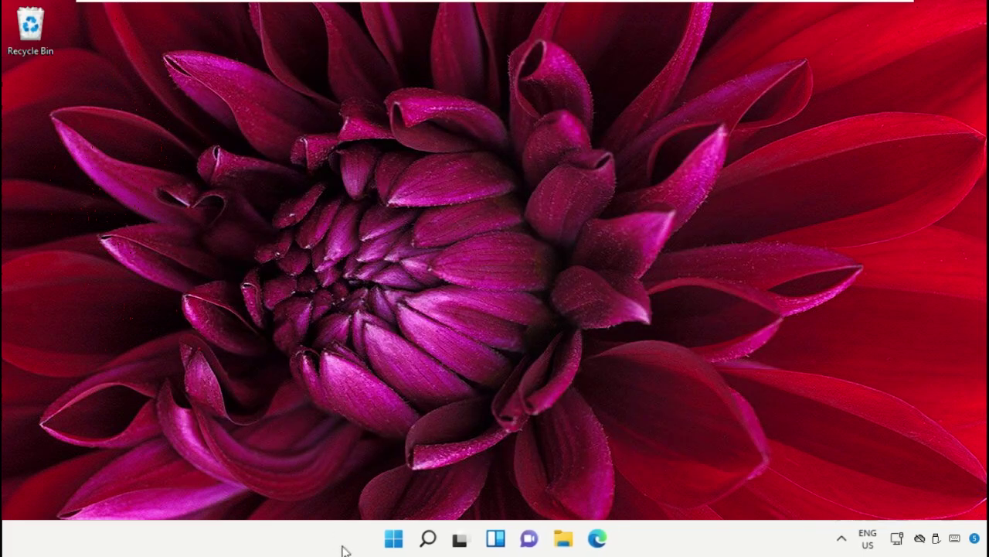
Open Command Prompt as administrator from a 'Cmd' search, accepting the UAC prompt.
left_click(429, 538)
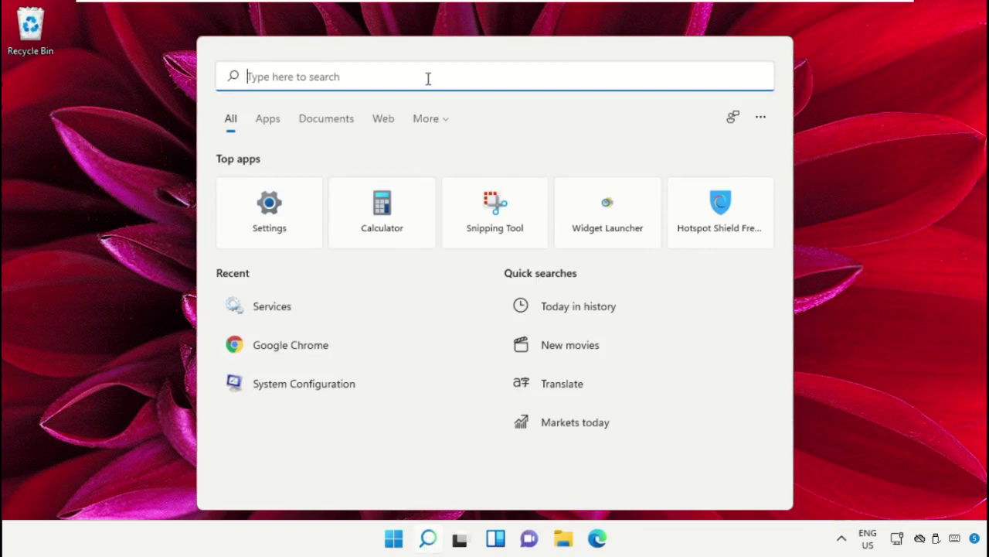
type("Cmd")
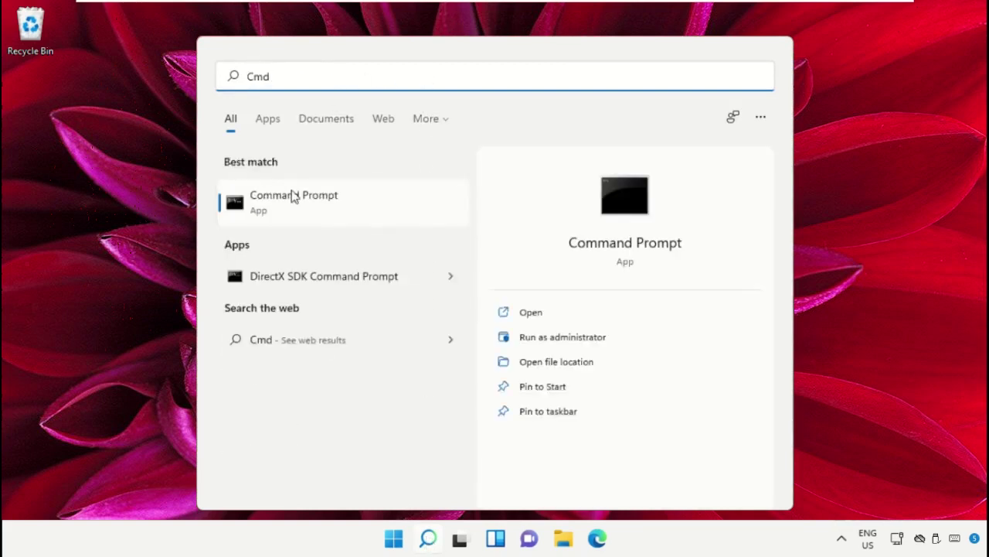
right_click(292, 196)
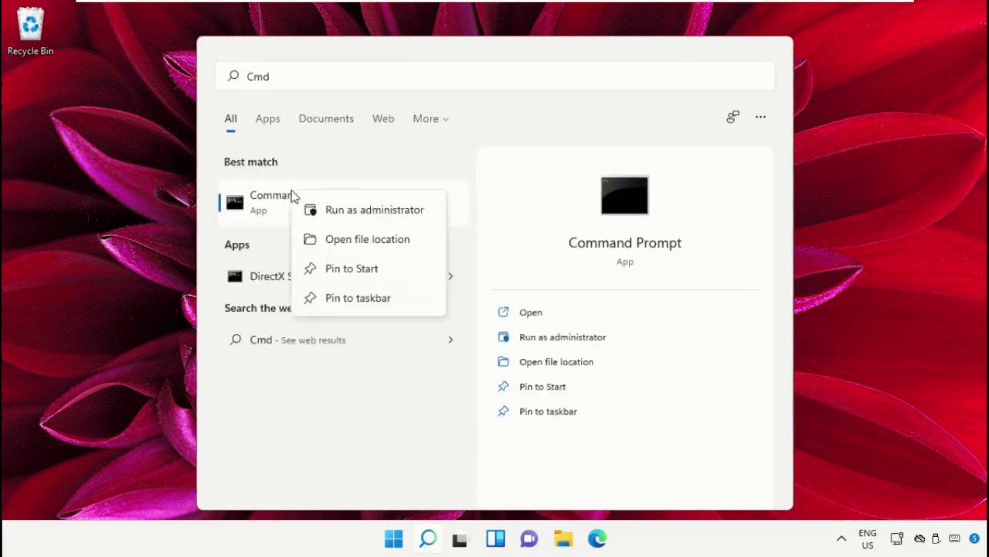
left_click(375, 218)
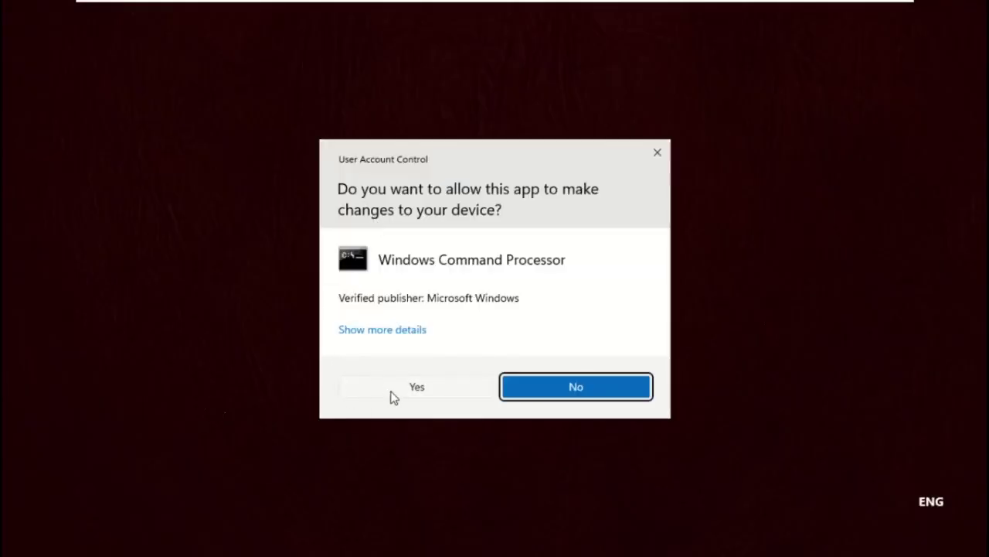
left_click(417, 387)
left_click_drag(542, 81, 604, 65)
Run the sfc system file scan to repair corrupt files, then close the window.
type("sfc /s")
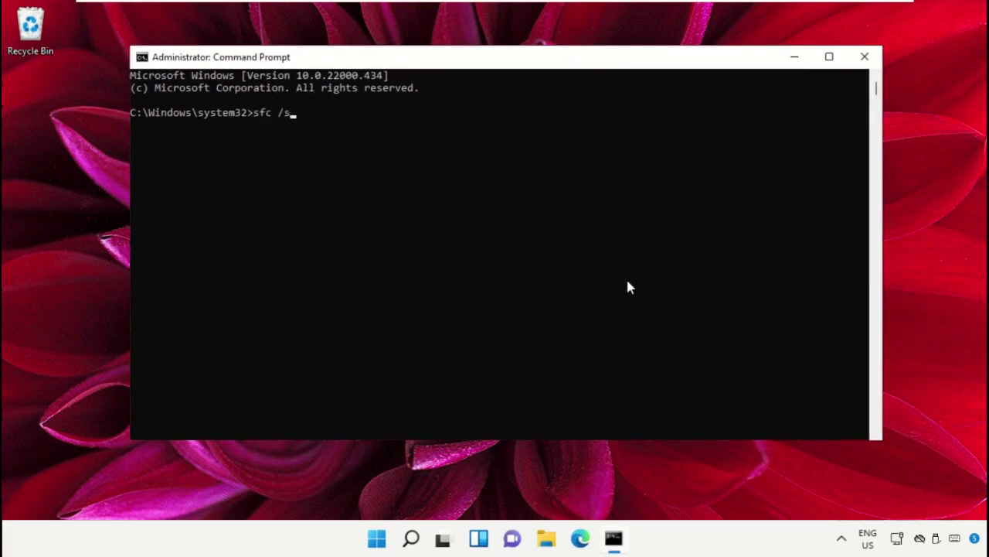
type("canow")
key("Return")
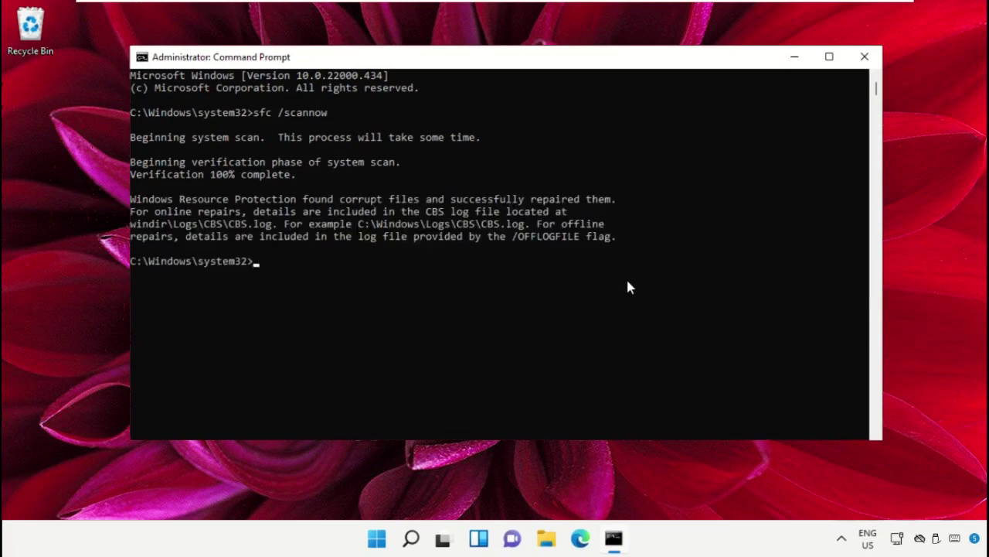
left_click(864, 56)
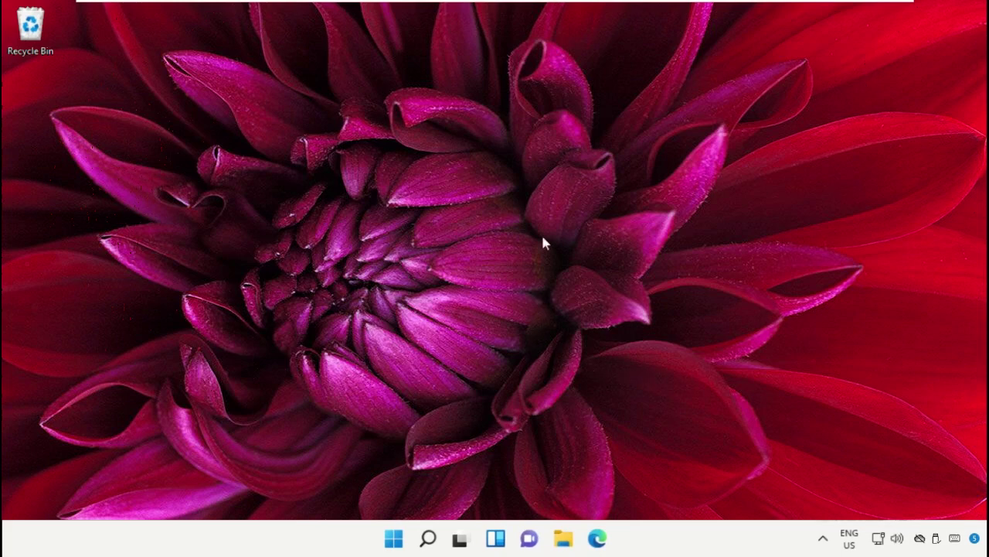
Open Command Prompt as administrator from a 'Cmd' search, accepting the UAC prompt.
left_click(428, 539)
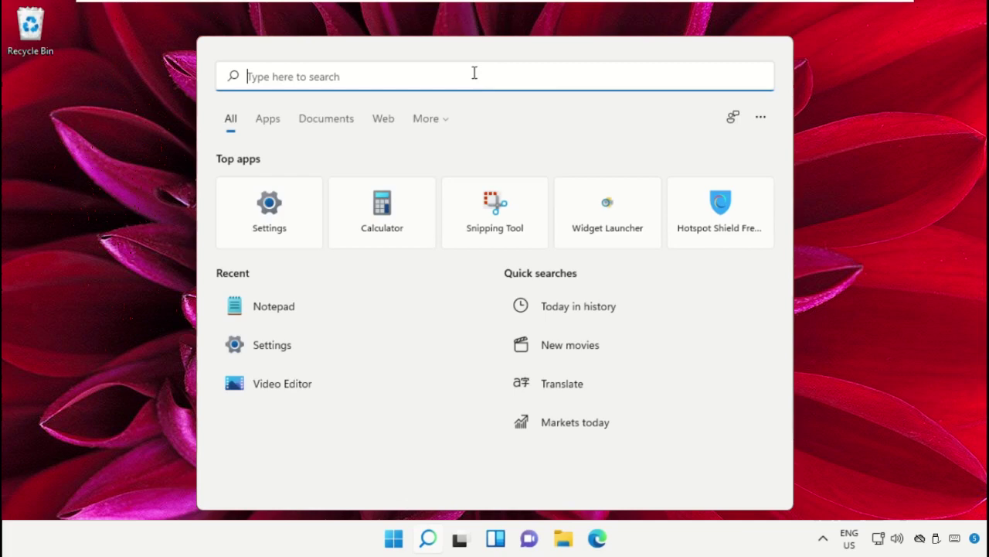
type("Cmd")
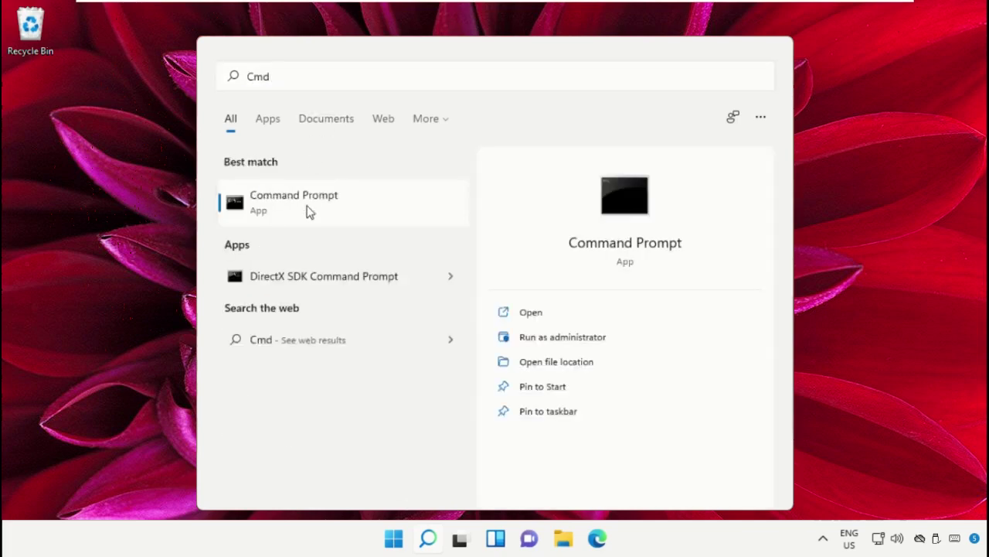
right_click(307, 209)
left_click(349, 226)
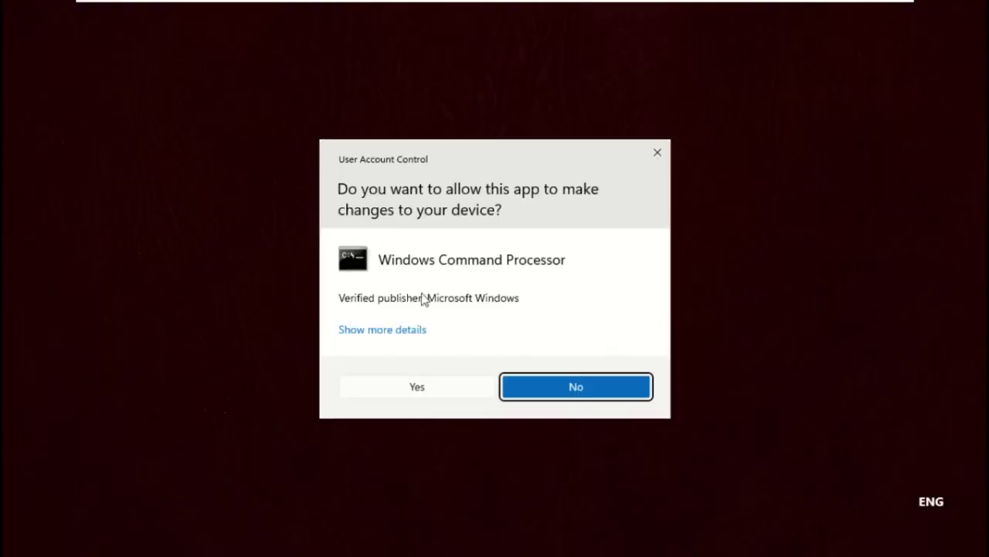
left_click(429, 386)
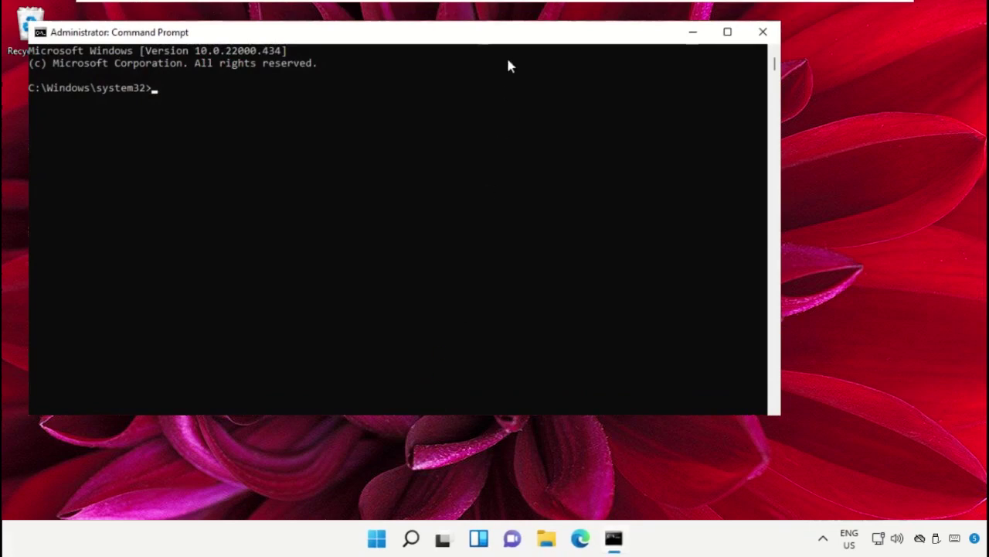
left_click_drag(514, 31, 619, 55)
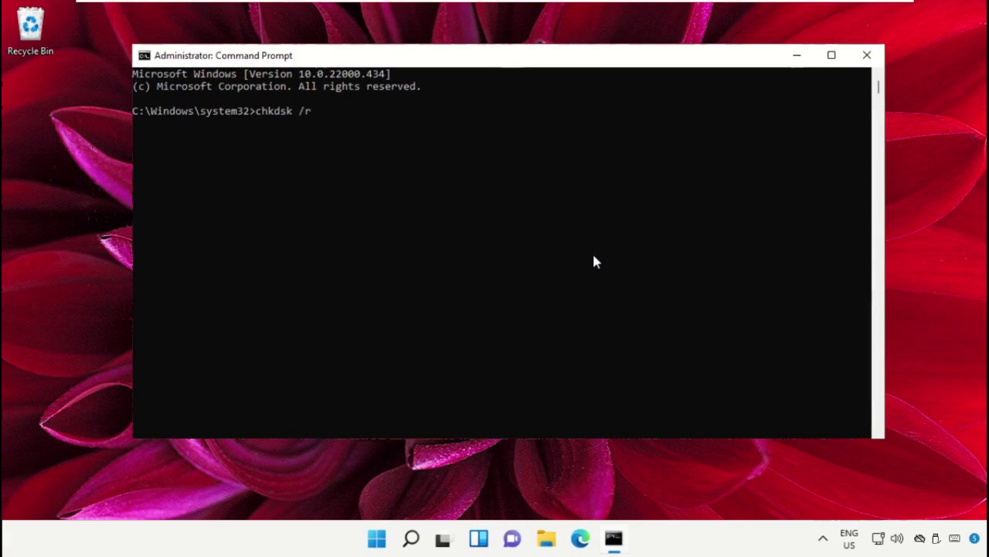
Run chkdsk /r, answer Y to check at next restart, and close the window.
type("chkdsk /r")
key("Return")
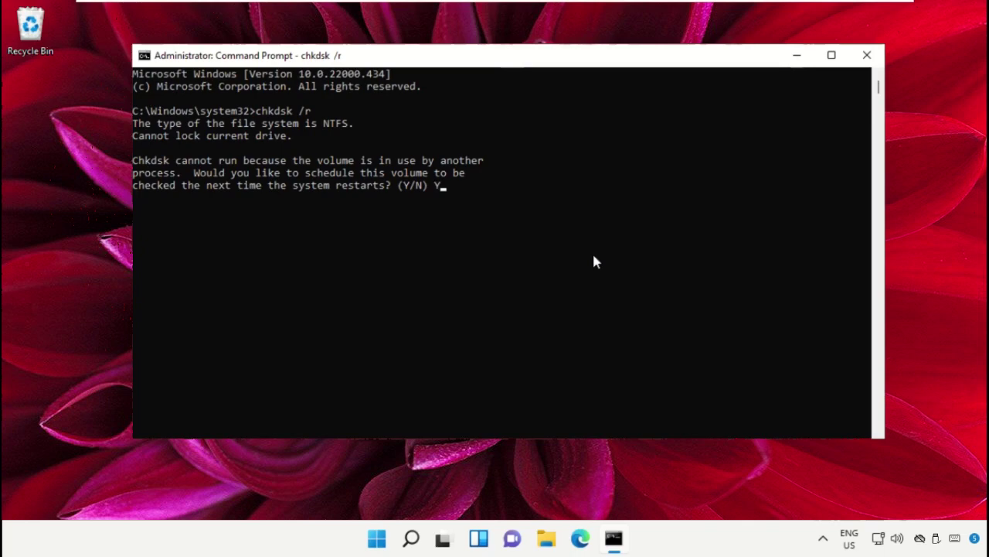
key("Return")
left_click(867, 55)
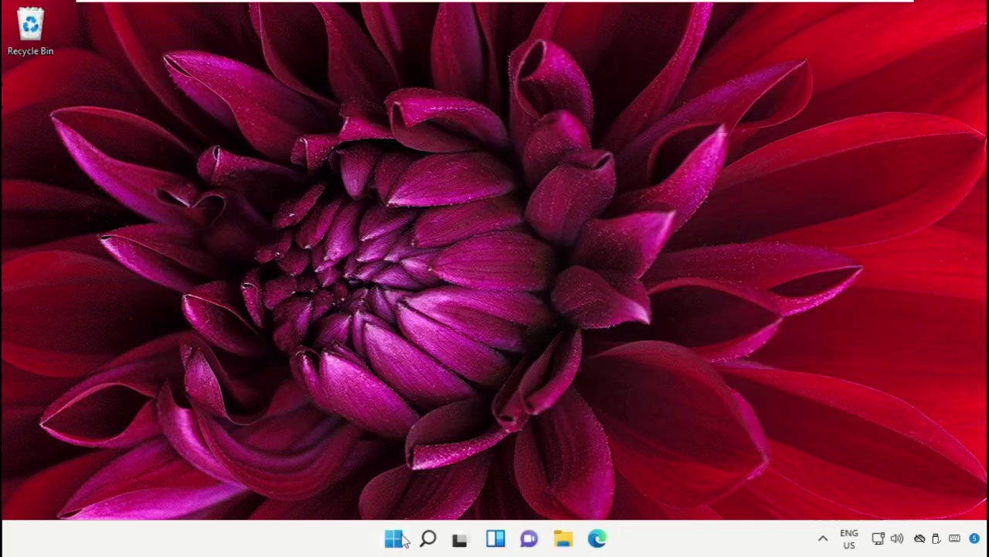
Search 'Windows memory Diagnostic', open it, and choose Restart now and check for problems.
left_click(426, 539)
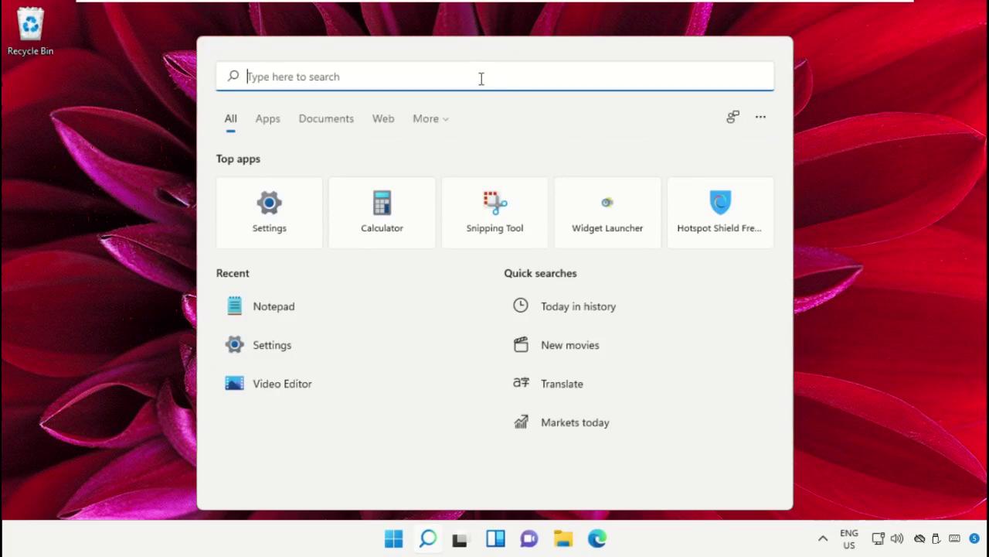
type("Windows memory Diagnostic")
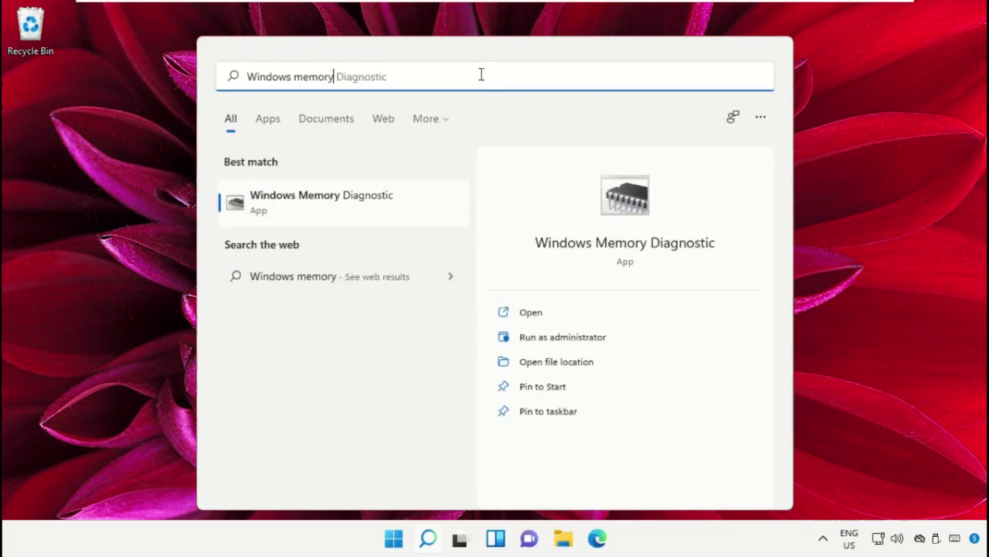
left_click(354, 203)
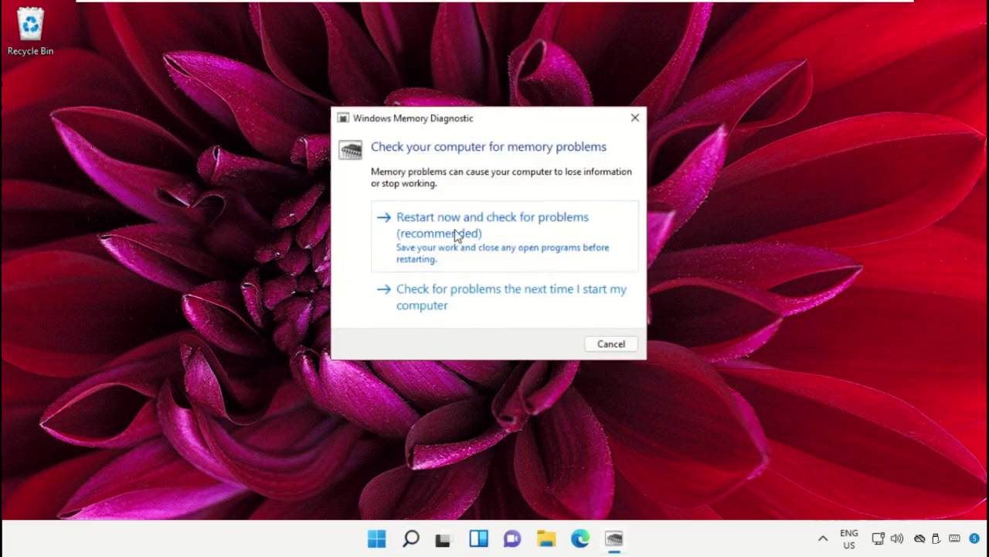
left_click(455, 229)
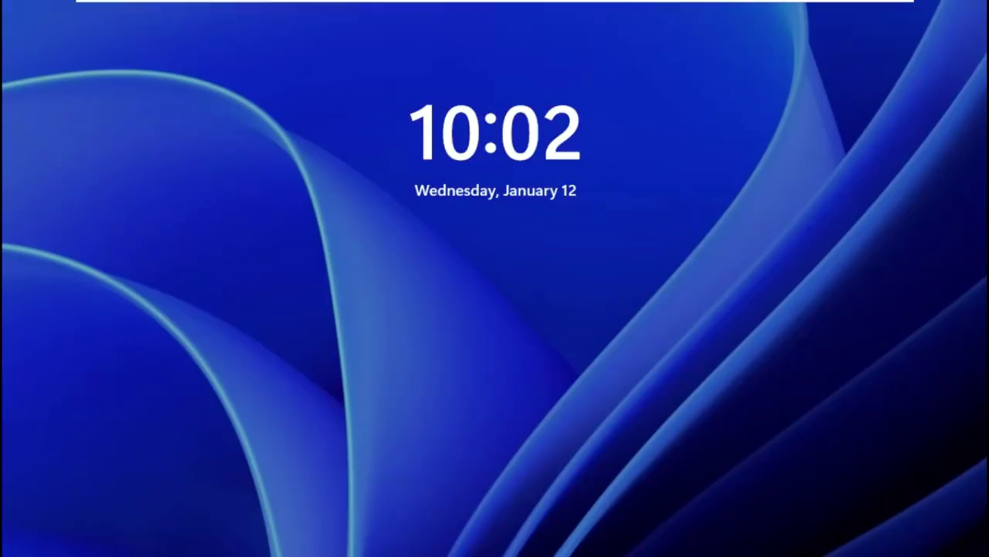
Sign in with the PIN and trigger an Advanced startup restart from the Recovery options page.
key("Return")
type("1234")
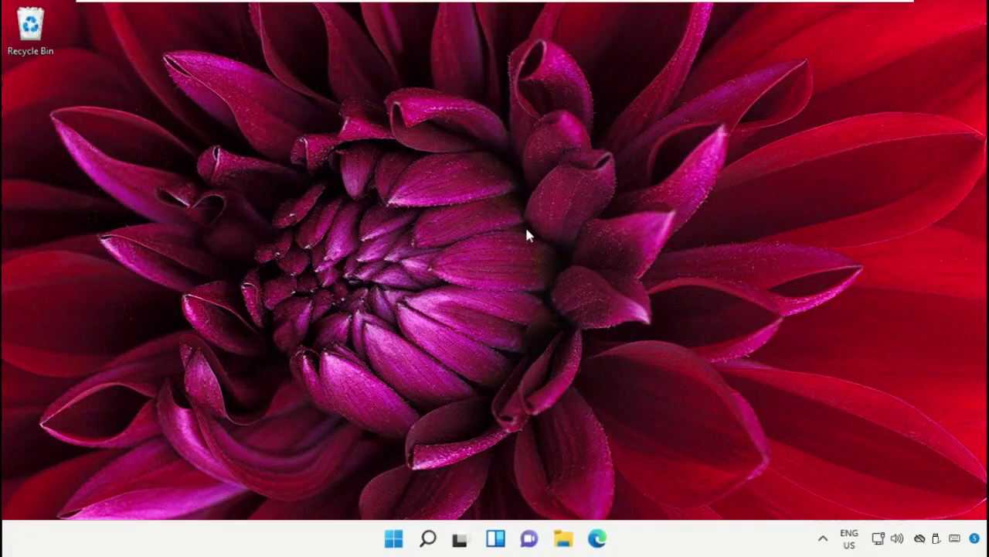
left_click(429, 538)
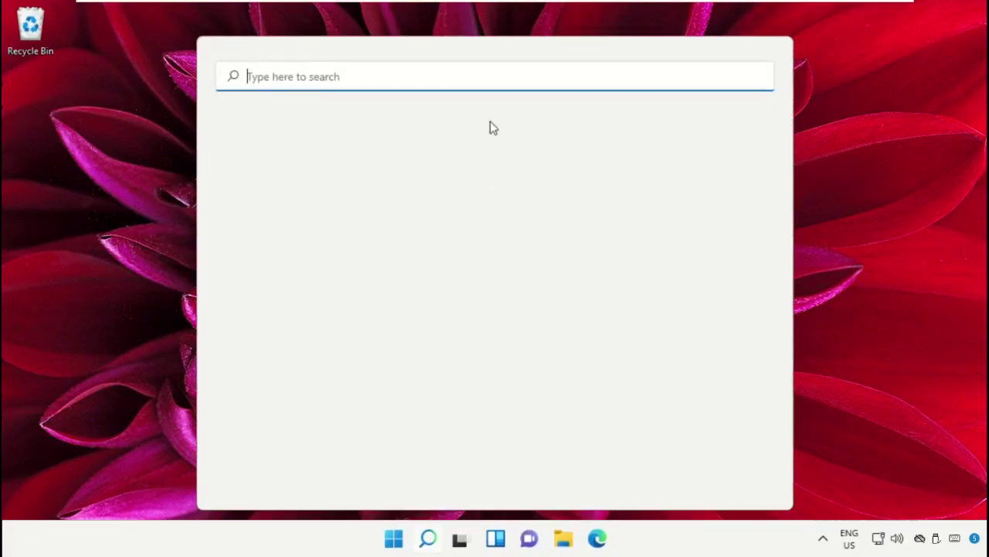
type("Recovery Options")
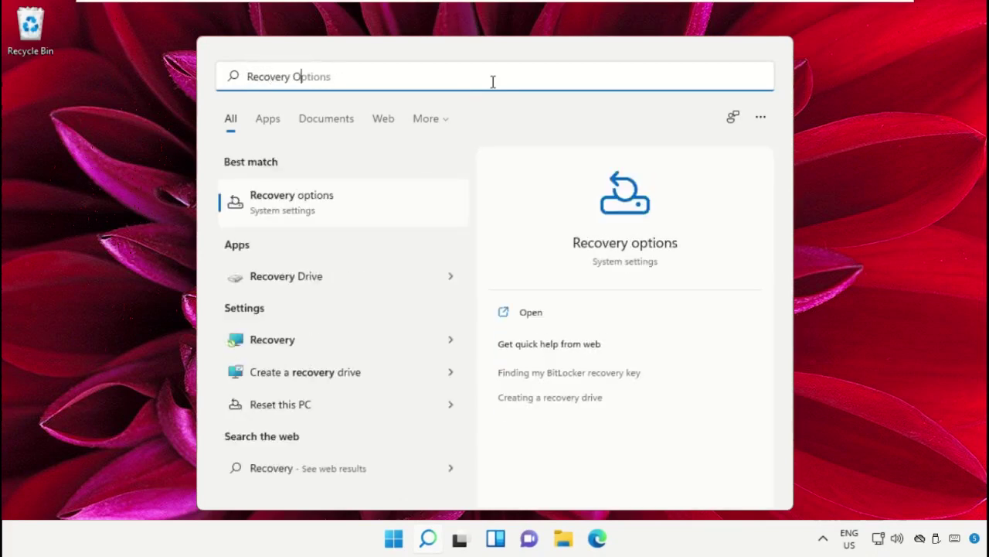
left_click(353, 207)
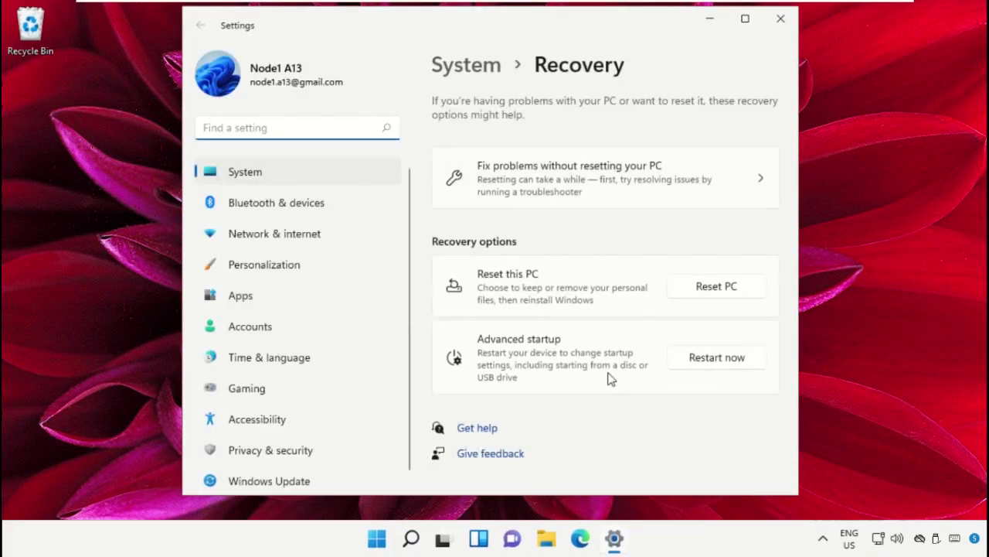
left_click(611, 373)
left_click(705, 364)
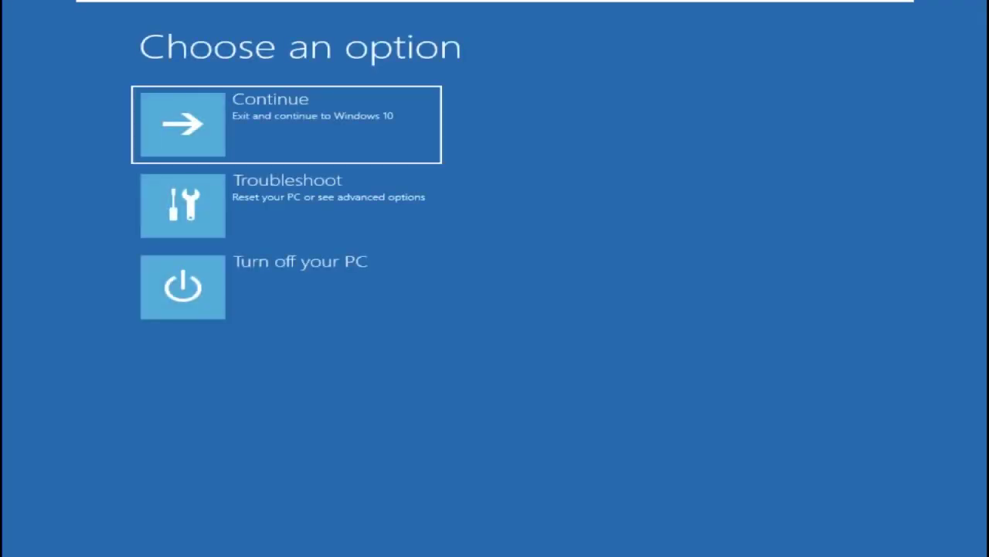
Run Startup Repair from Troubleshoot > Advanced options, then return to Advanced options when it can't fix the PC.
left_click(256, 235)
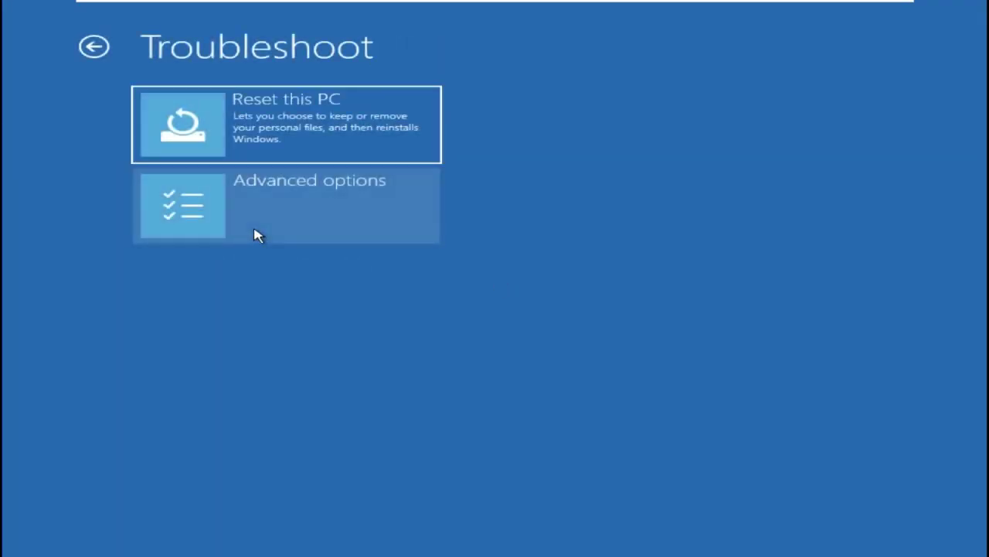
left_click(258, 234)
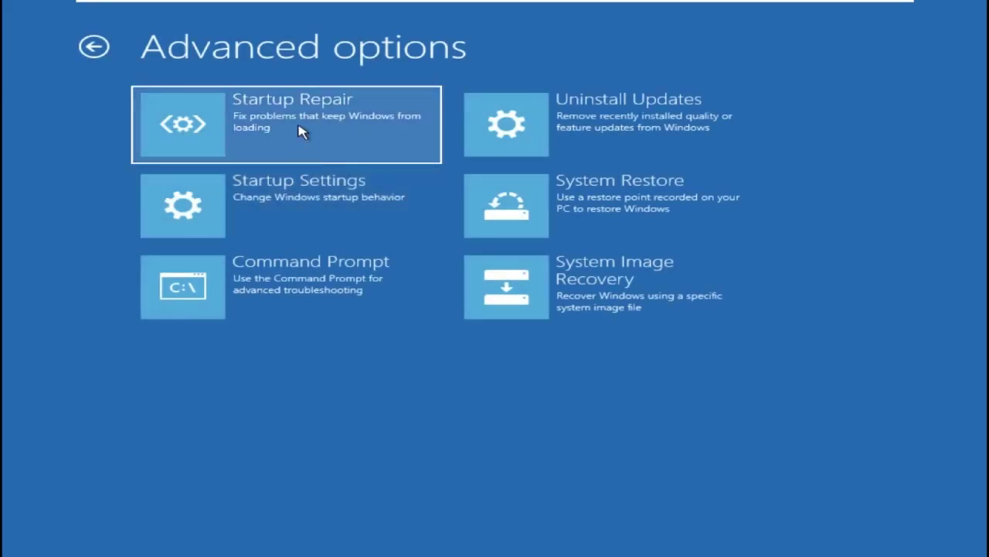
left_click(298, 130)
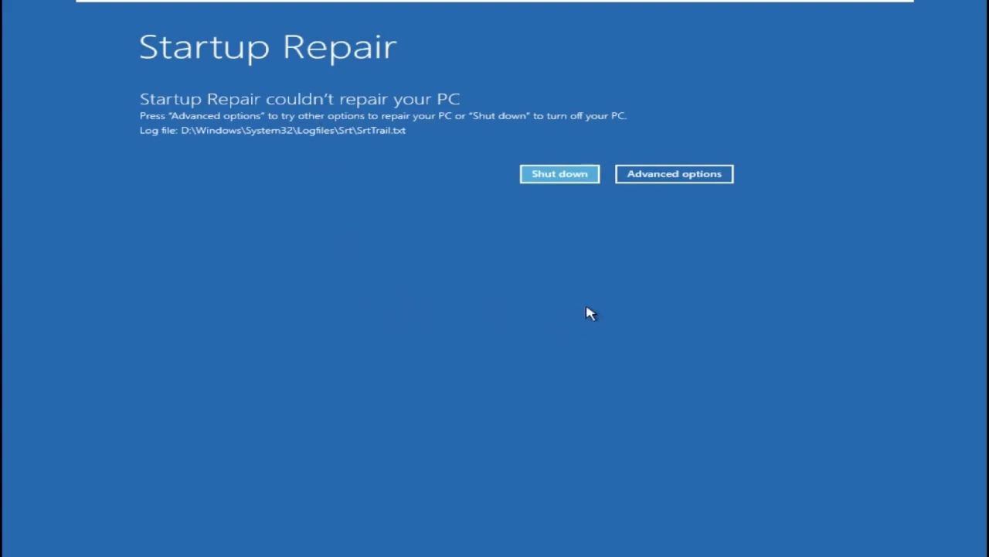
left_click(696, 176)
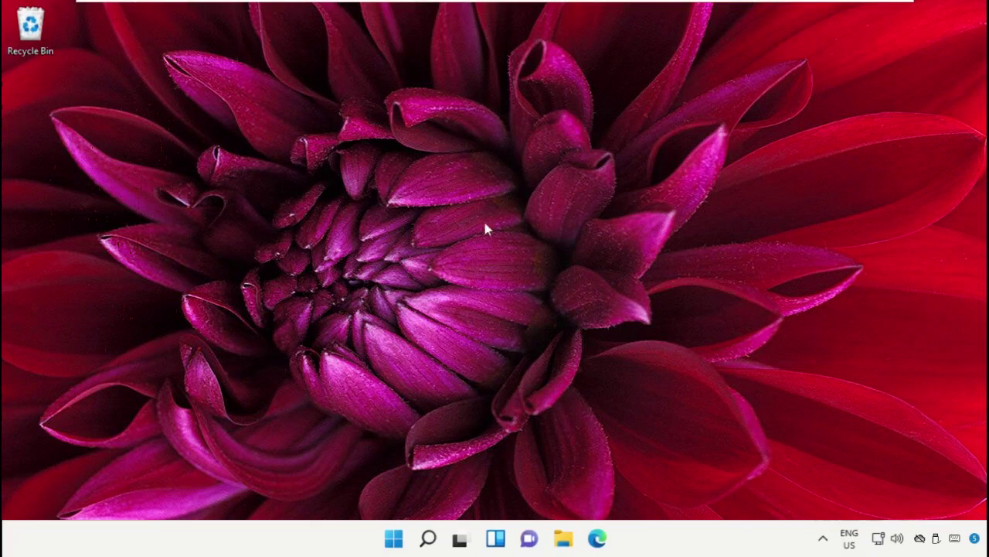
Back at the Windows desktop, restart the computer from the Start menu's Power options.
left_click(393, 538)
left_click(686, 487)
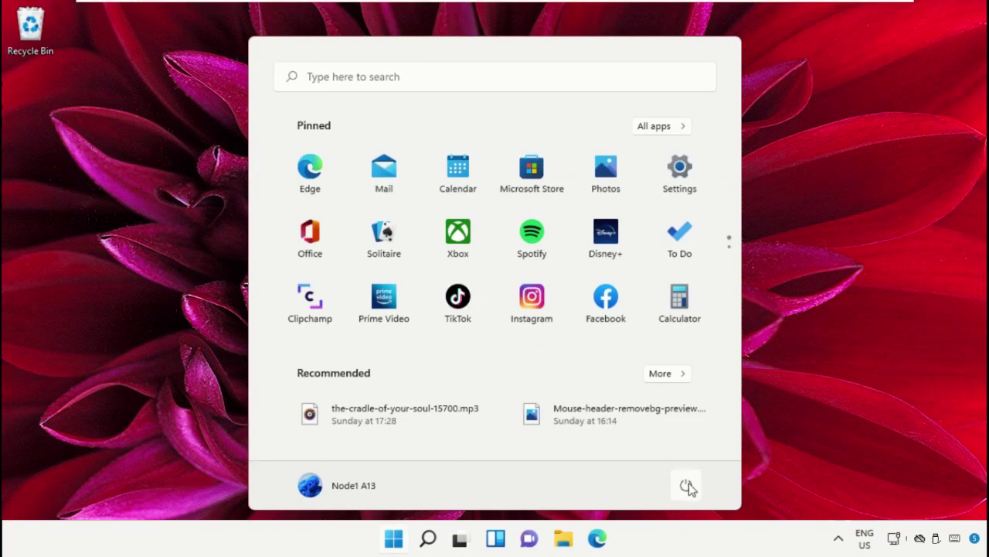
left_click(689, 486)
left_click(690, 452)
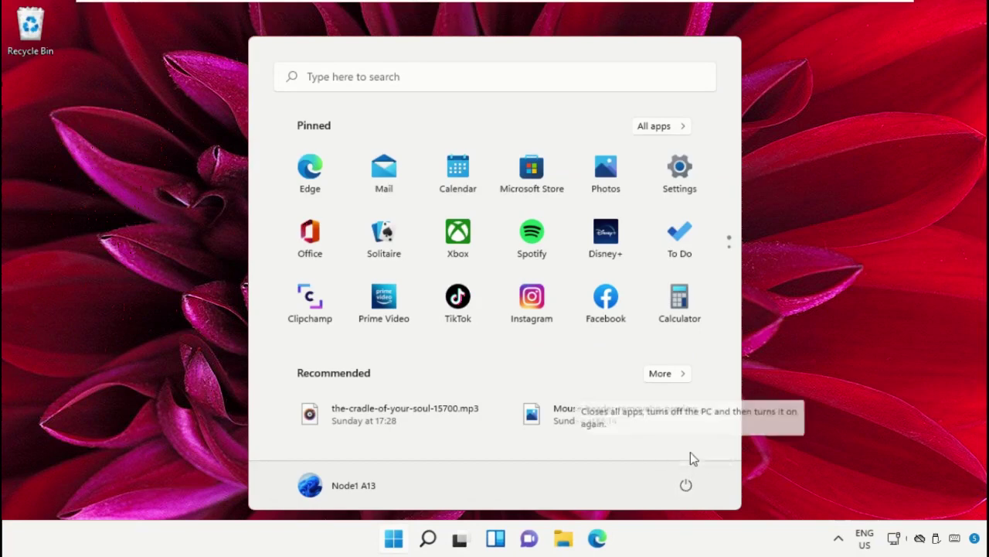